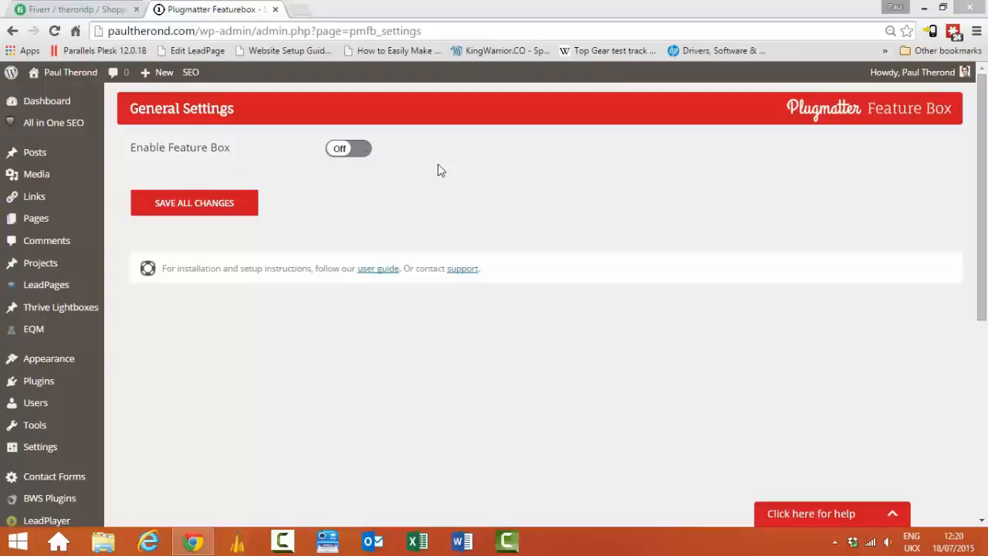
# Step: Go to Feature Box Pro > Templates in the sidebar to list the 'test' template
pyautogui.moveTo(981, 180); pyautogui.dragTo(985, 311)
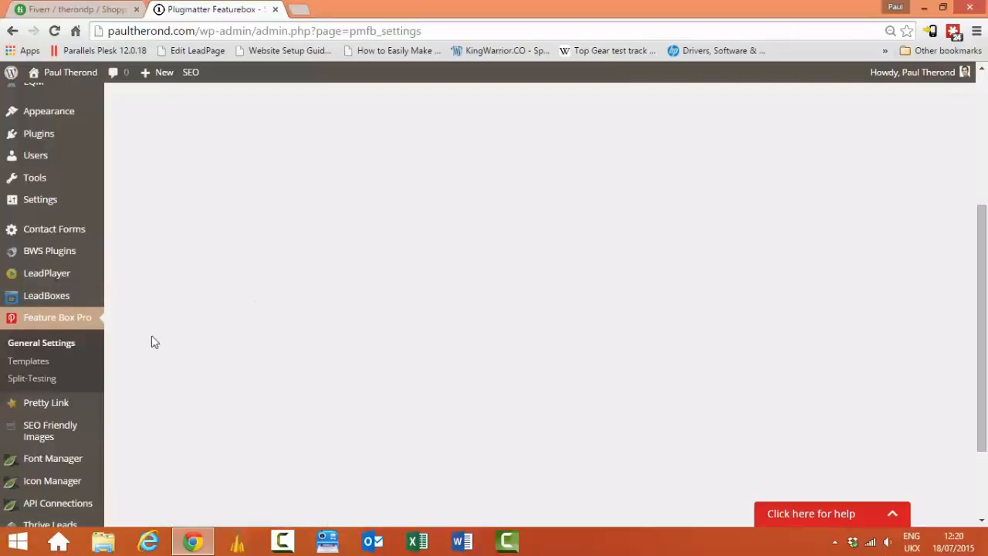
pyautogui.click(39, 365)
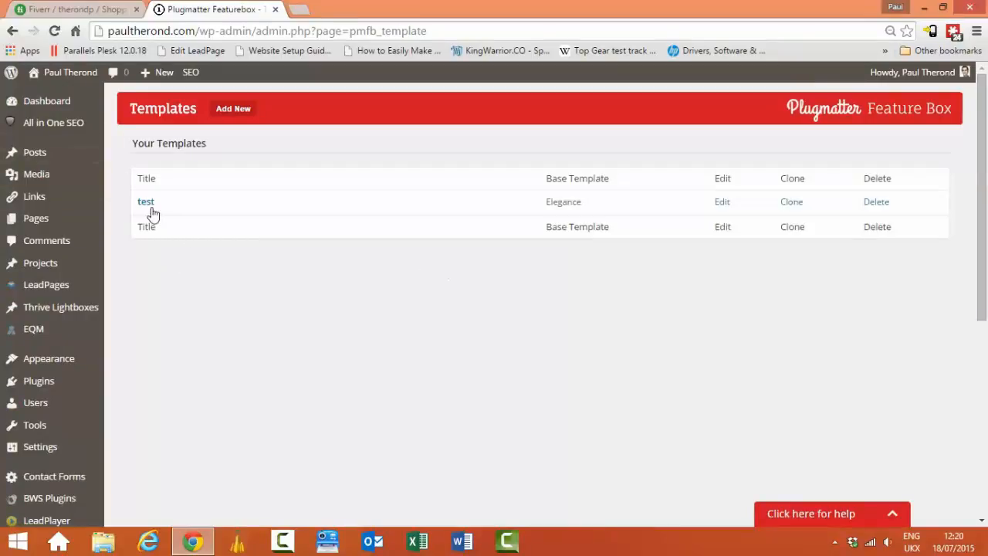
# Step: Start a new Feature Box template named 'Home page CTA'
pyautogui.click(237, 111)
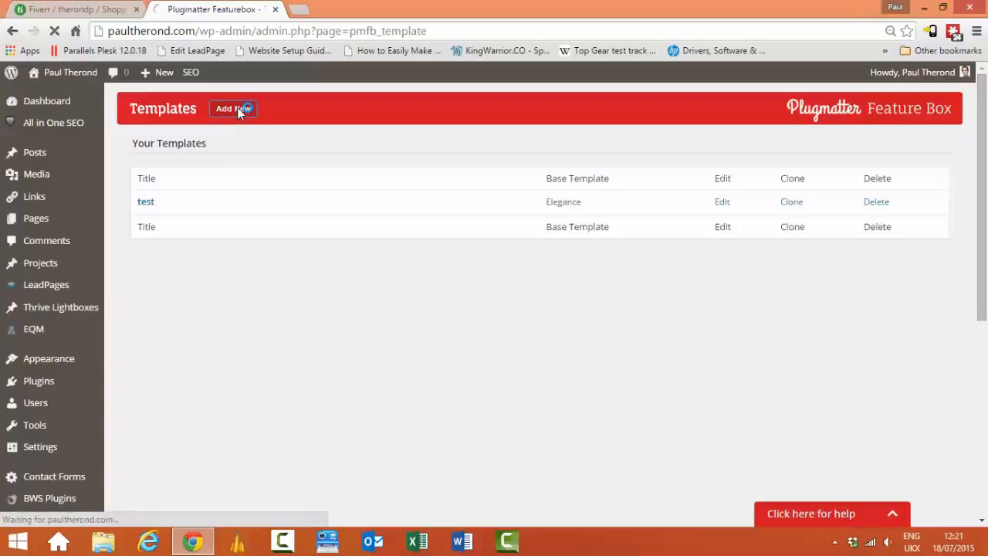
pyautogui.click(276, 161)
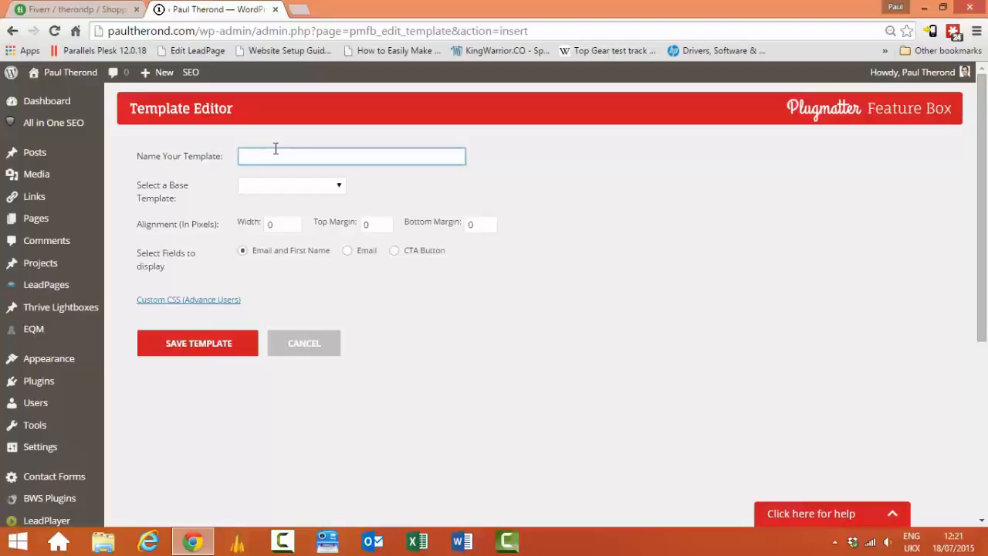
pyautogui.write('Home page CTA')
# Step: Set its base template to Gradient, after briefly choosing Elegance
pyautogui.click(337, 193)
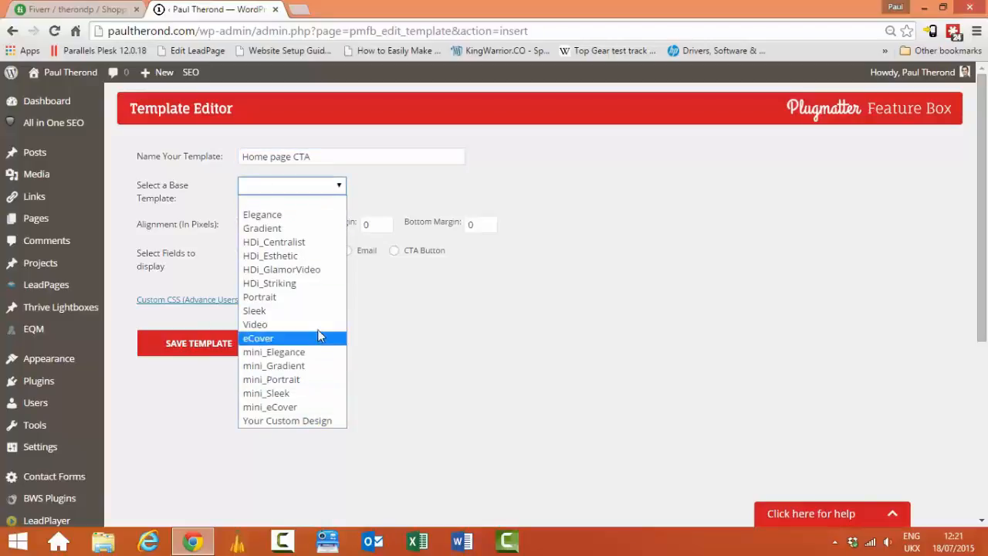
pyautogui.click(291, 214)
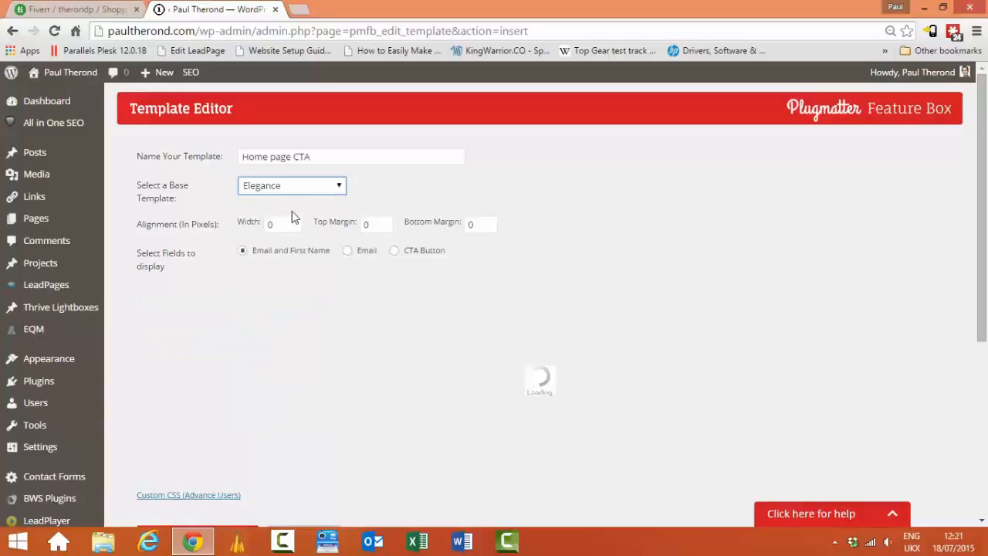
pyautogui.scroll(-1, 400, 322)
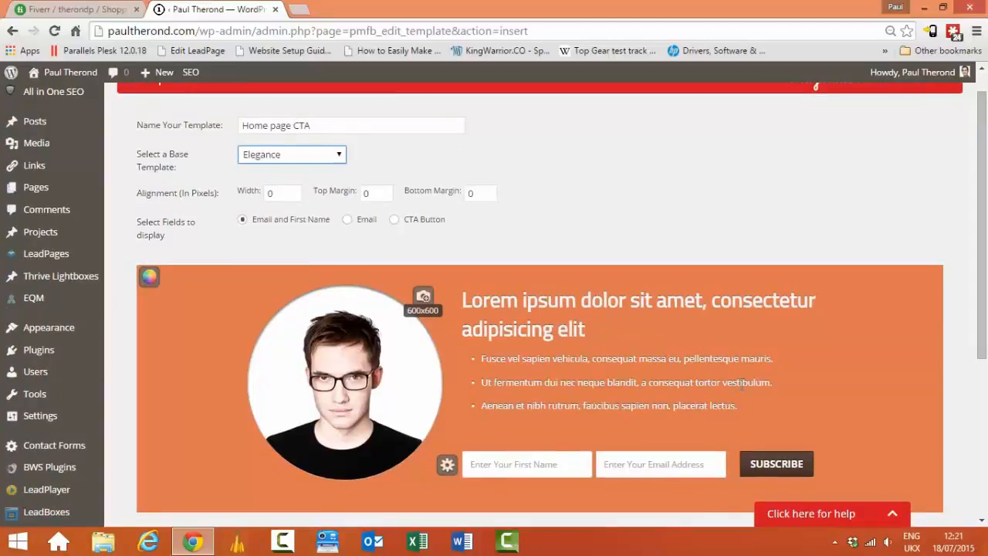
pyautogui.click(321, 157)
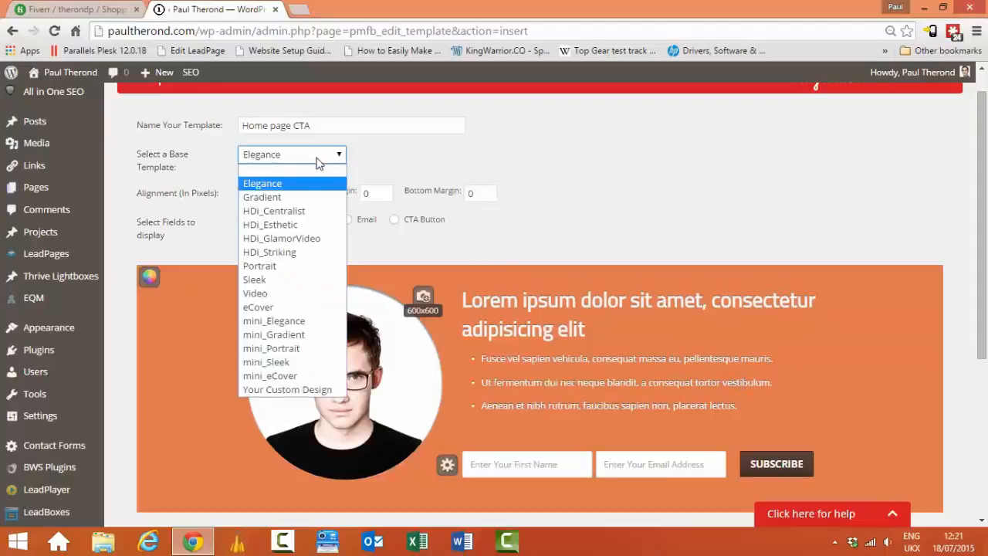
pyautogui.click(303, 194)
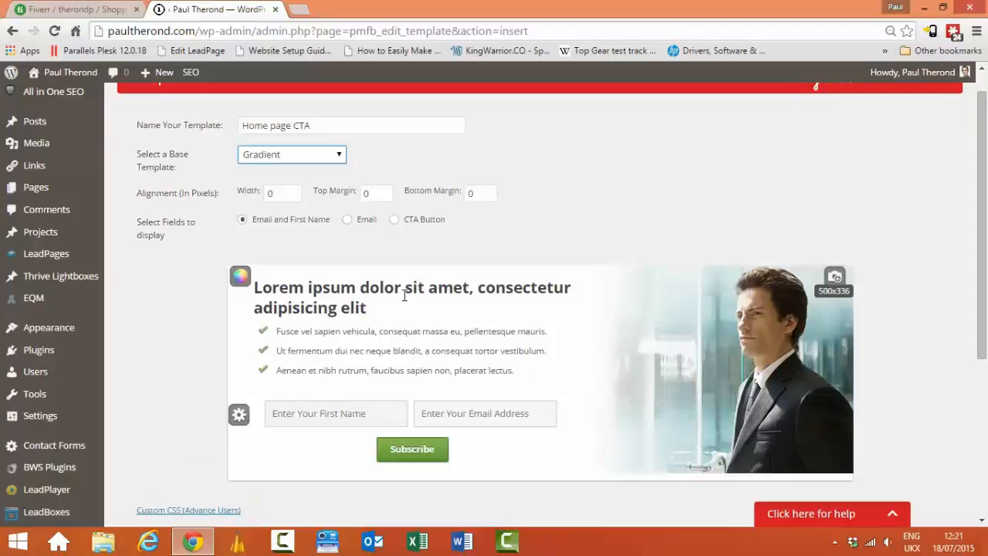
# Step: Look through the headline font choices and bullet text styling without changing anything
pyautogui.click(354, 291)
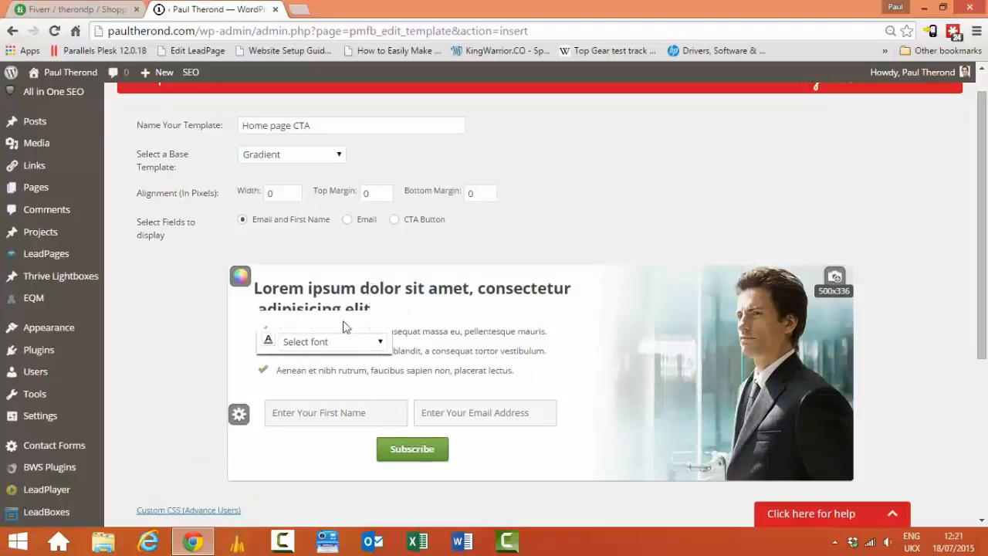
pyautogui.click(374, 344)
pyautogui.click(375, 344)
pyautogui.click(479, 356)
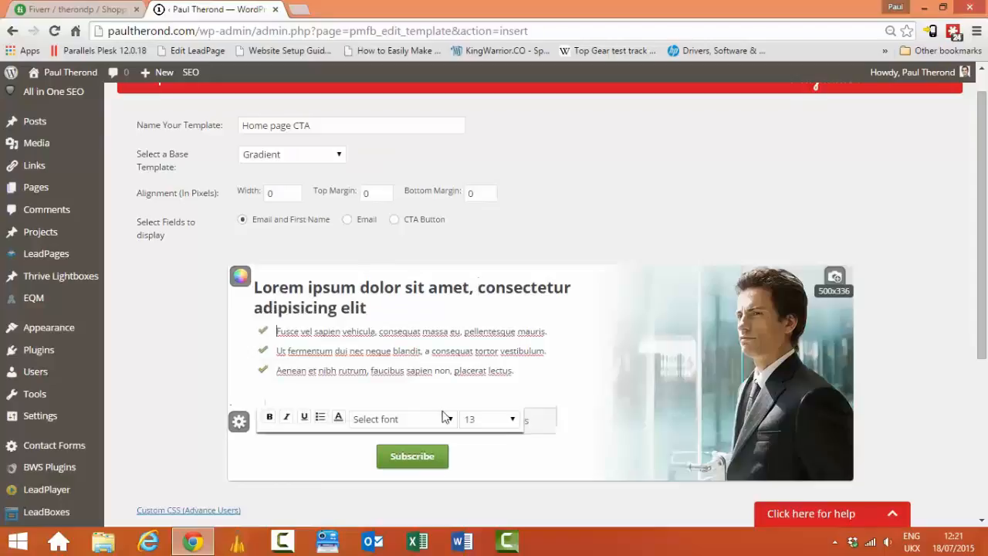
# Step: Try red, yellow, orange and blue Subscribe button styles, then keep it green
pyautogui.click(436, 455)
pyautogui.scroll(-1, 511, 419)
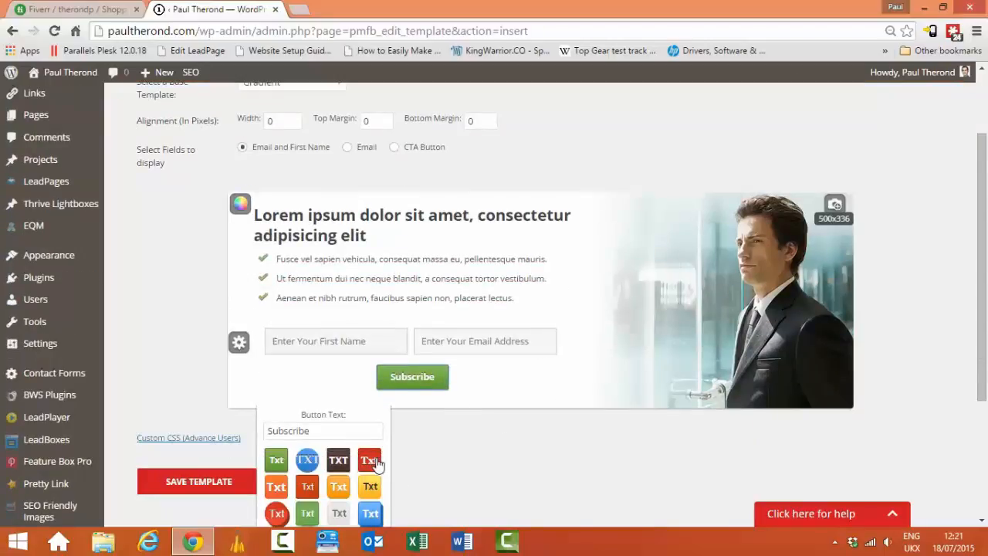
pyautogui.click(369, 460)
pyautogui.click(369, 485)
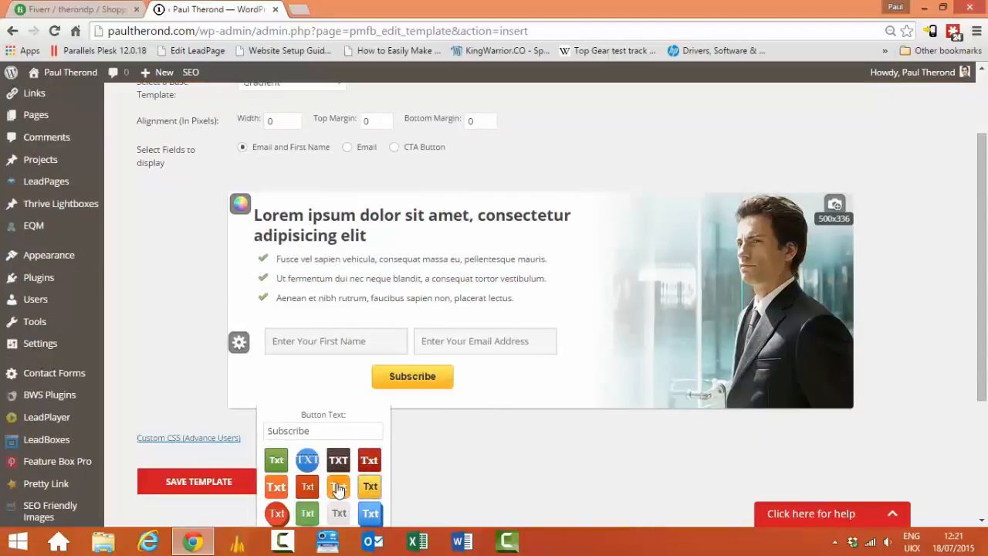
pyautogui.click(338, 486)
pyautogui.click(371, 513)
pyautogui.click(307, 514)
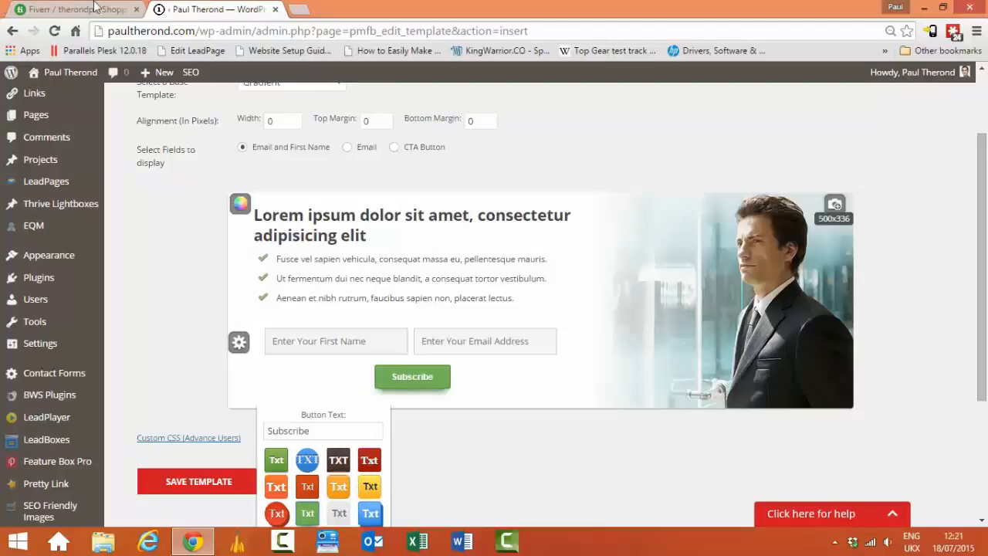
pyautogui.click(916, 248)
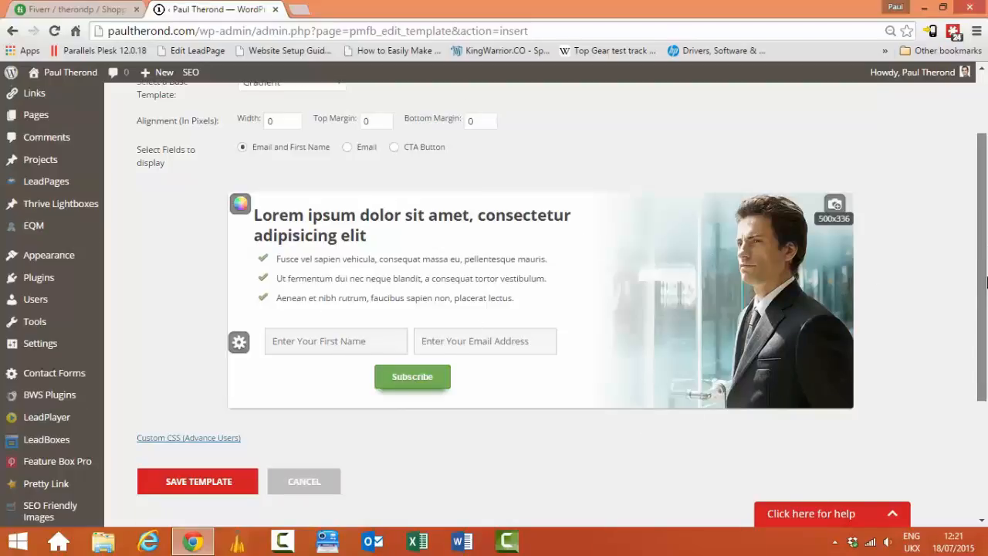
pyautogui.scroll(1, 255, 231)
pyautogui.click(320, 169)
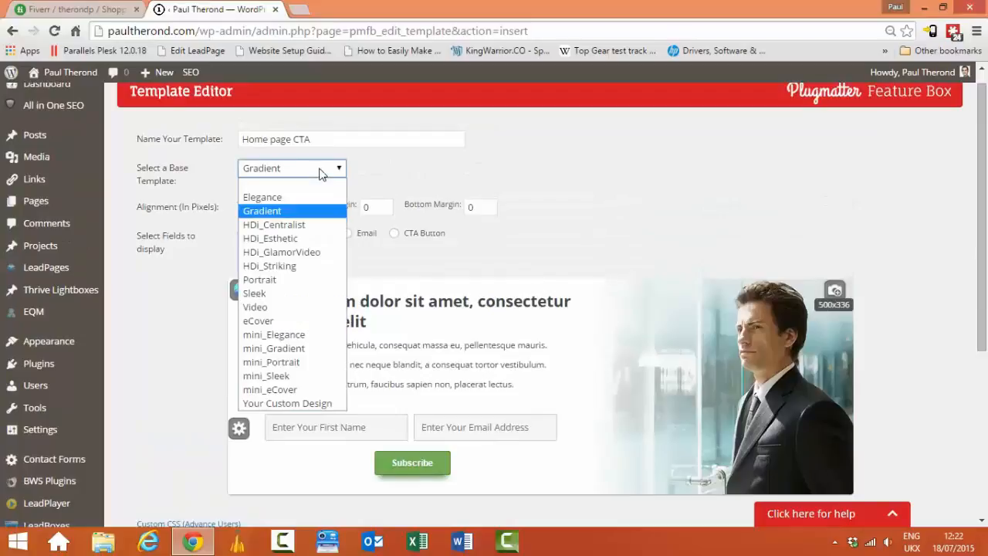
# Step: Preview the HDi_Centralist, HDi_Esthetic, HDi_GlamorVideo and HDi_Striking base templates
pyautogui.click(321, 224)
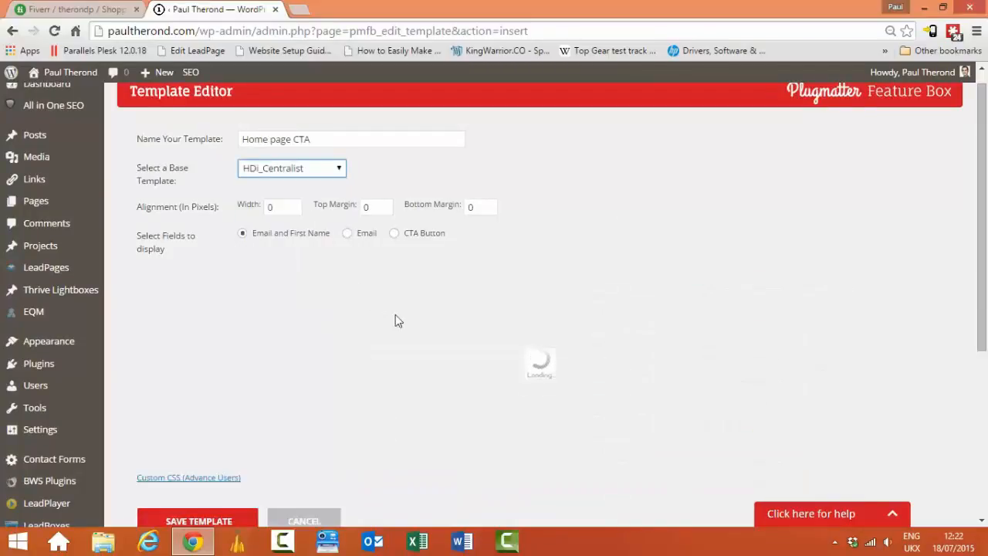
pyautogui.click(318, 174)
pyautogui.click(292, 236)
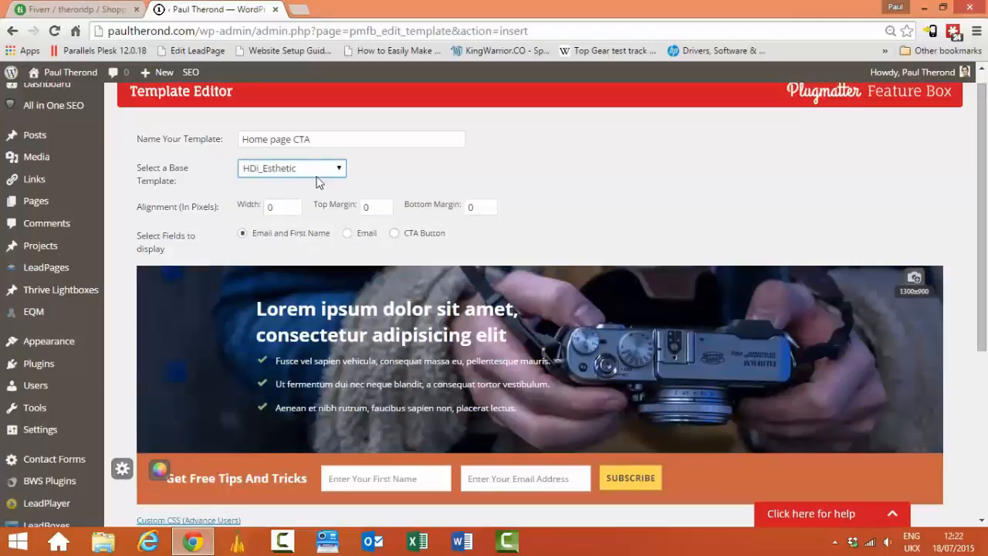
pyautogui.click(320, 167)
pyautogui.click(312, 250)
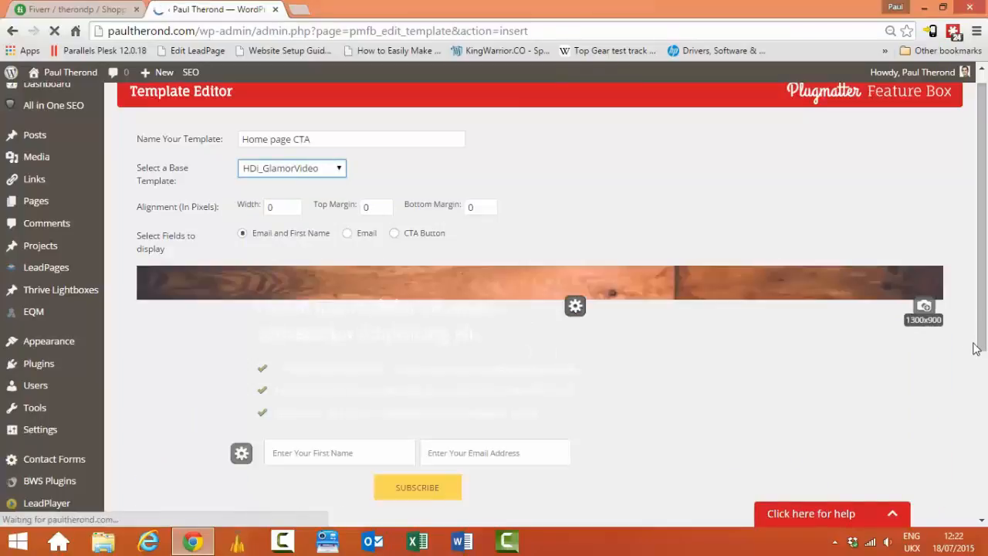
pyautogui.click(329, 171)
pyautogui.click(287, 267)
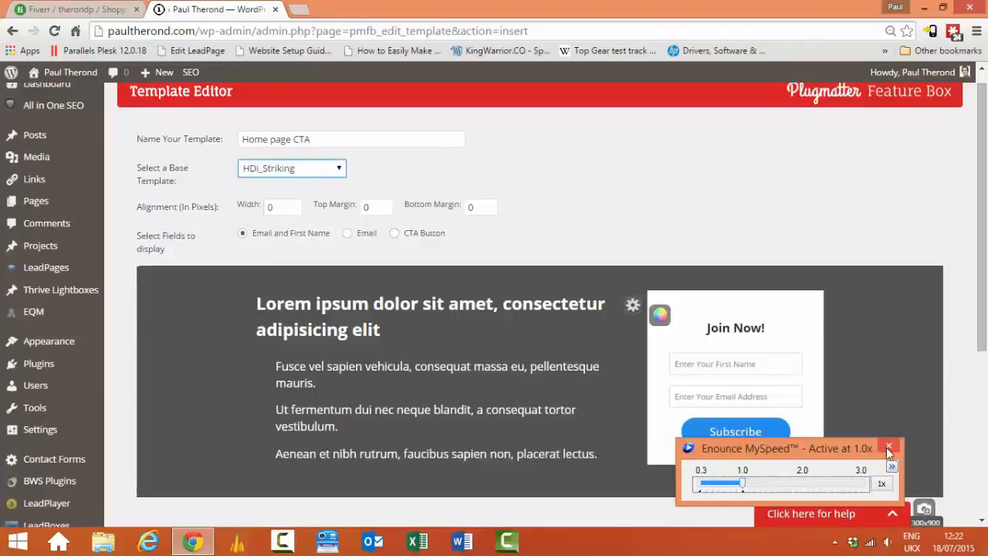
pyautogui.click(889, 448)
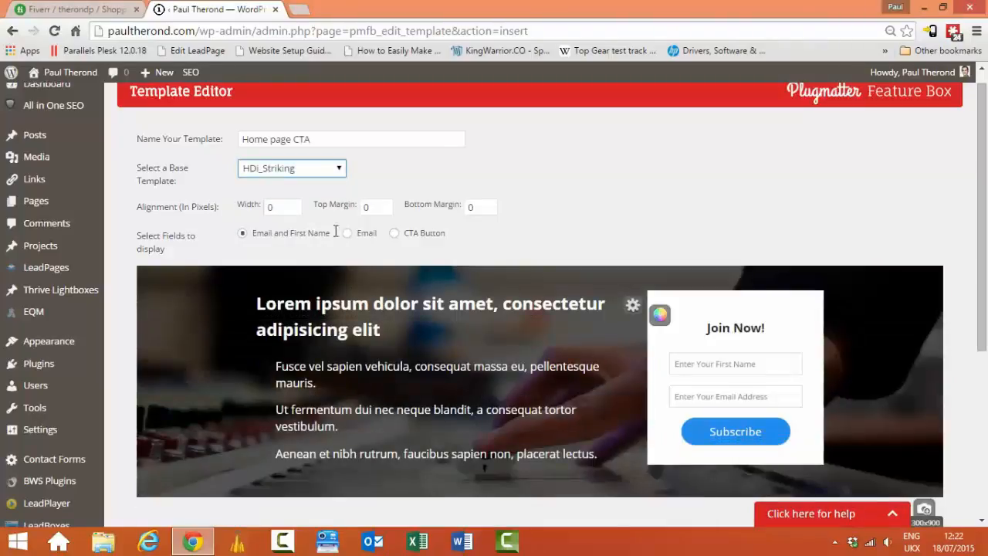
# Step: Preview Portrait, Sleek, Video and eCover, then settle on mini_Elegance as the base
pyautogui.click(320, 173)
pyautogui.click(290, 280)
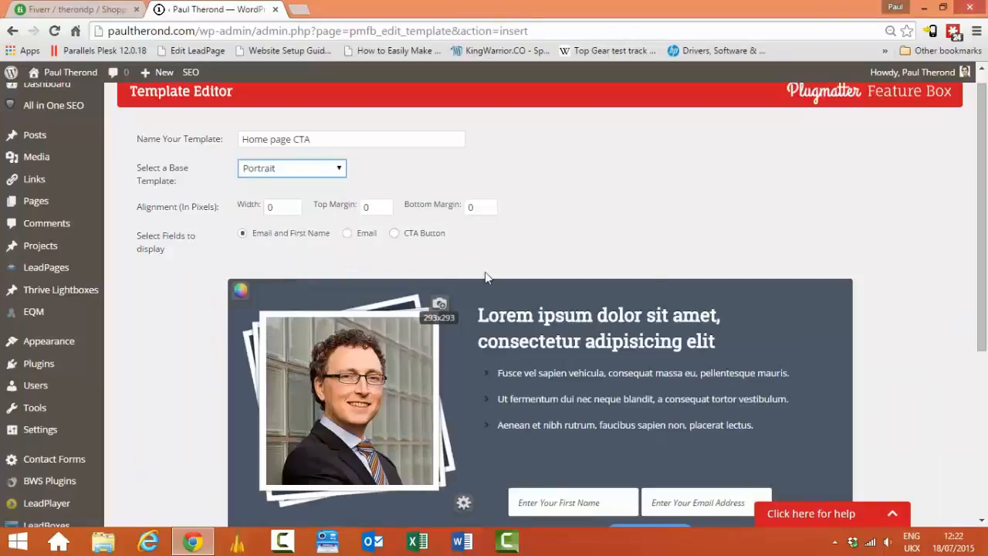
pyautogui.click(307, 173)
pyautogui.click(301, 297)
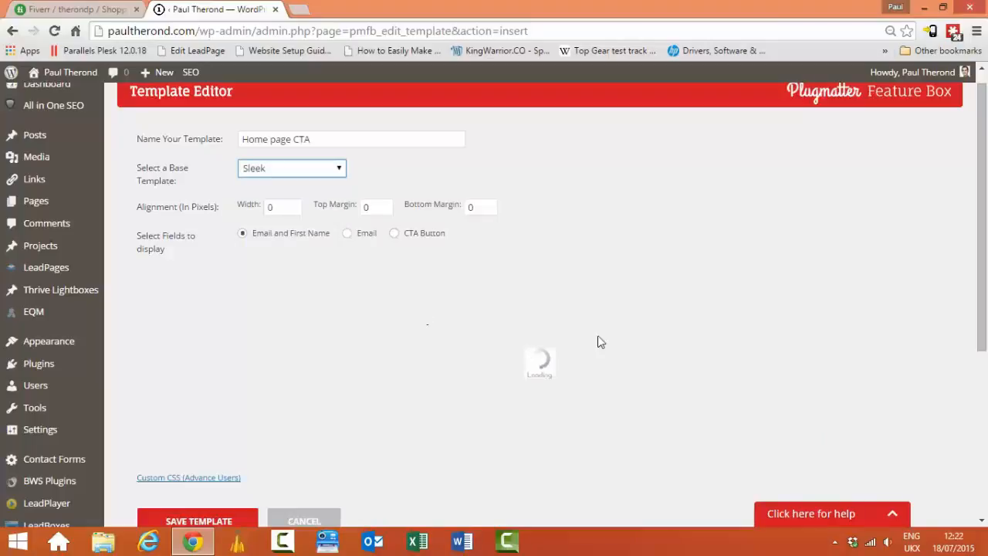
pyautogui.scroll(-2, 985, 224)
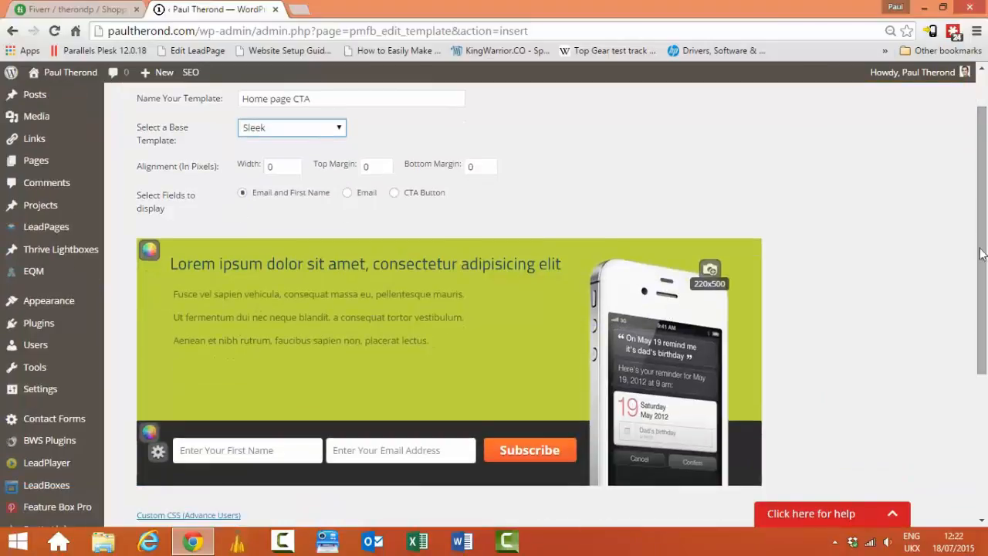
pyautogui.click(306, 129)
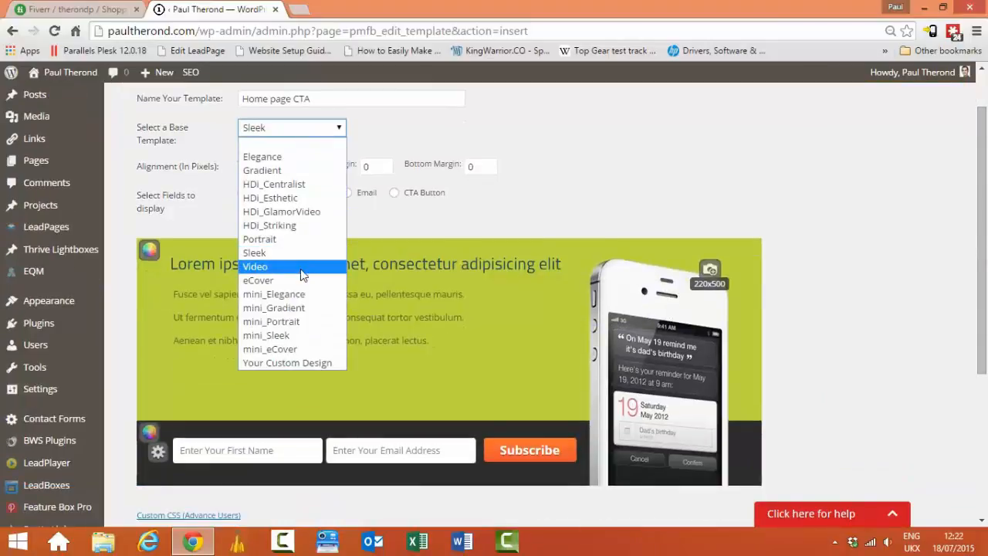
pyautogui.click(300, 267)
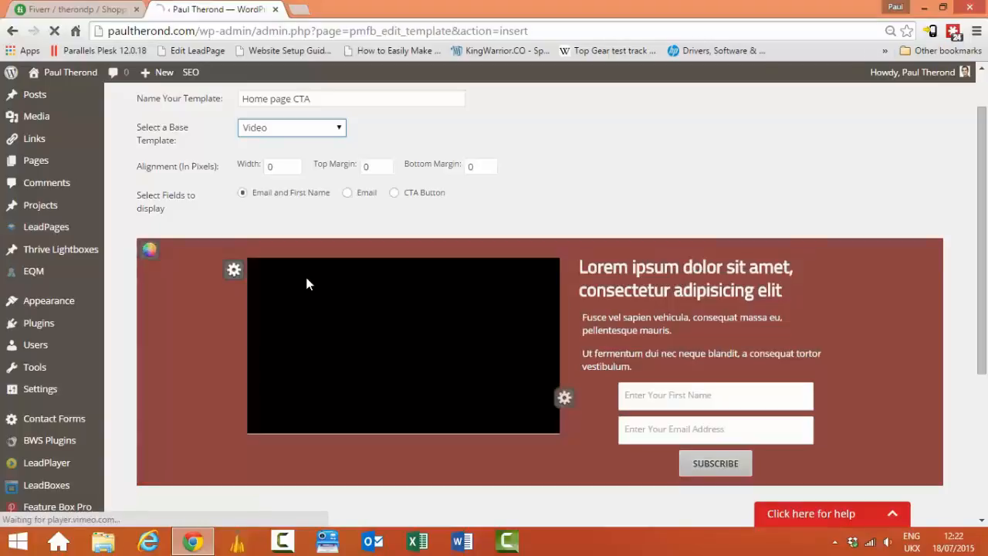
pyautogui.click(308, 133)
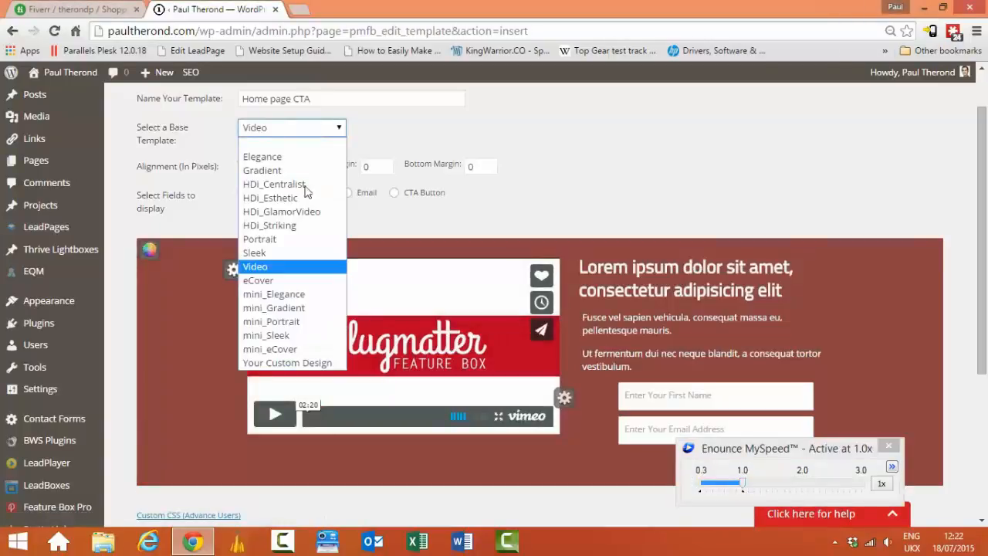
pyautogui.click(307, 284)
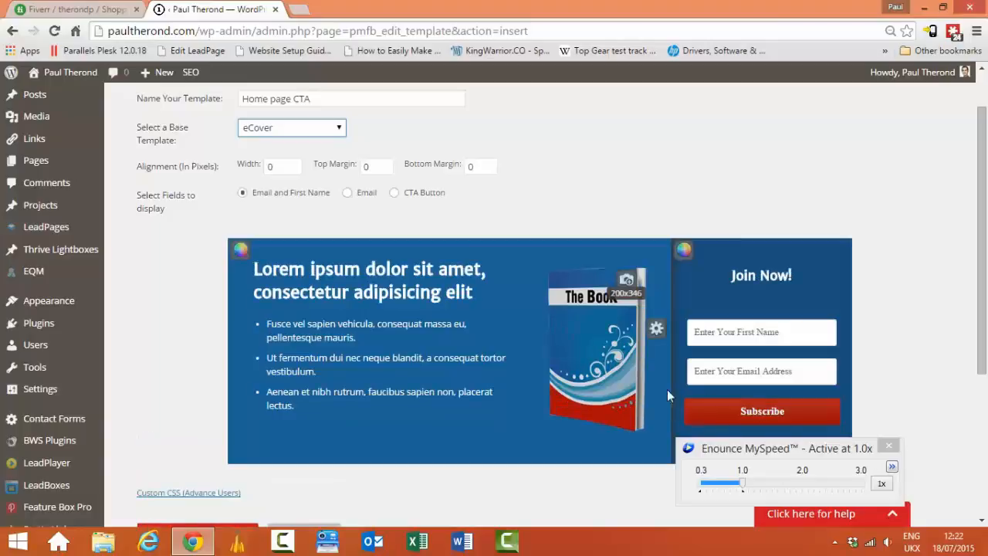
pyautogui.click(259, 130)
pyautogui.click(290, 294)
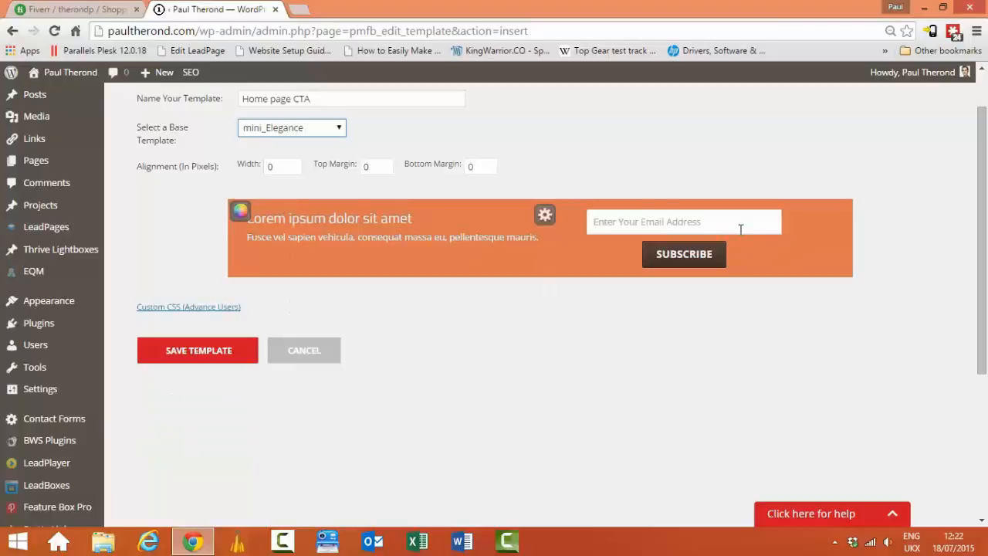
# Step: Try mini_Gradient, mini_Portrait, mini_Sleek and mini_eCover, then choose Your Custom Design
pyautogui.click(335, 128)
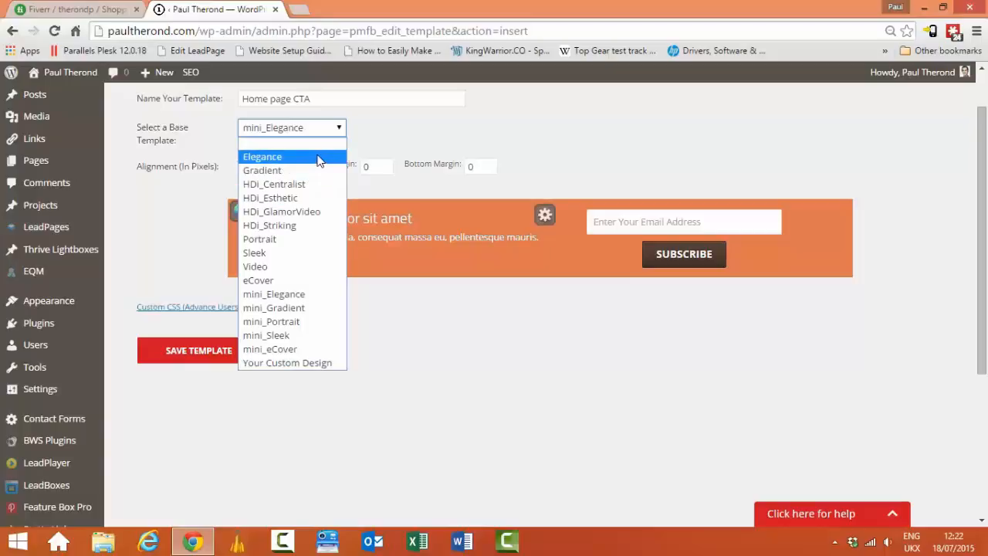
pyautogui.click(323, 309)
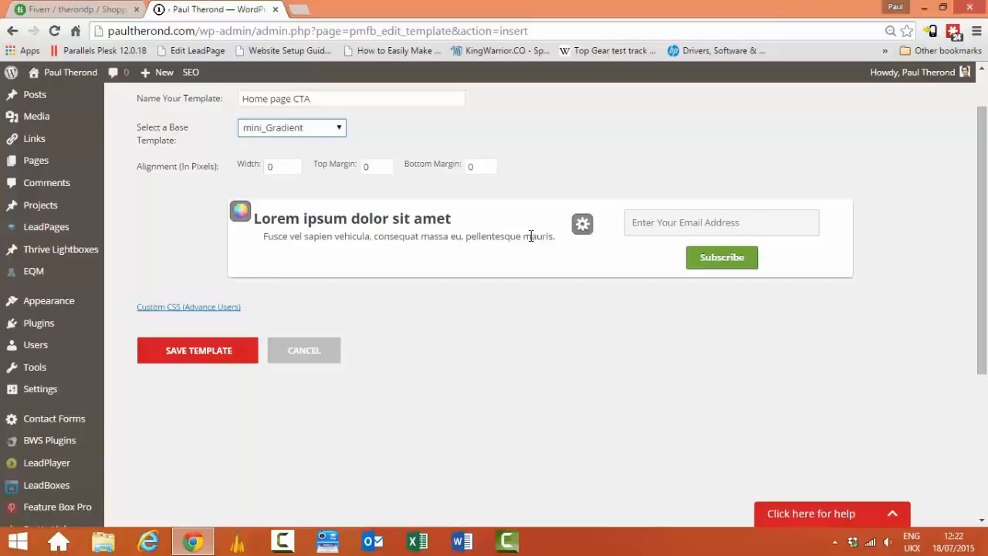
pyautogui.click(311, 128)
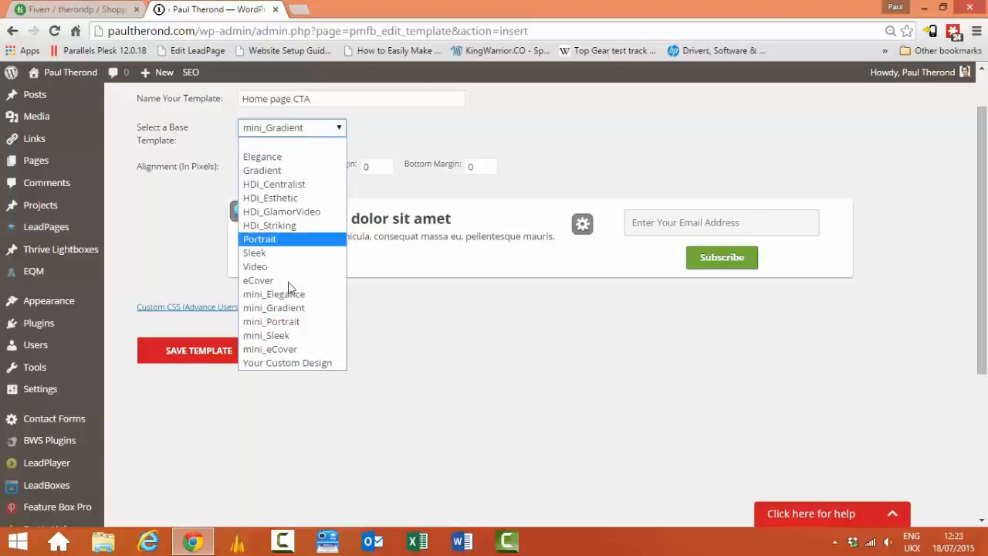
pyautogui.click(296, 323)
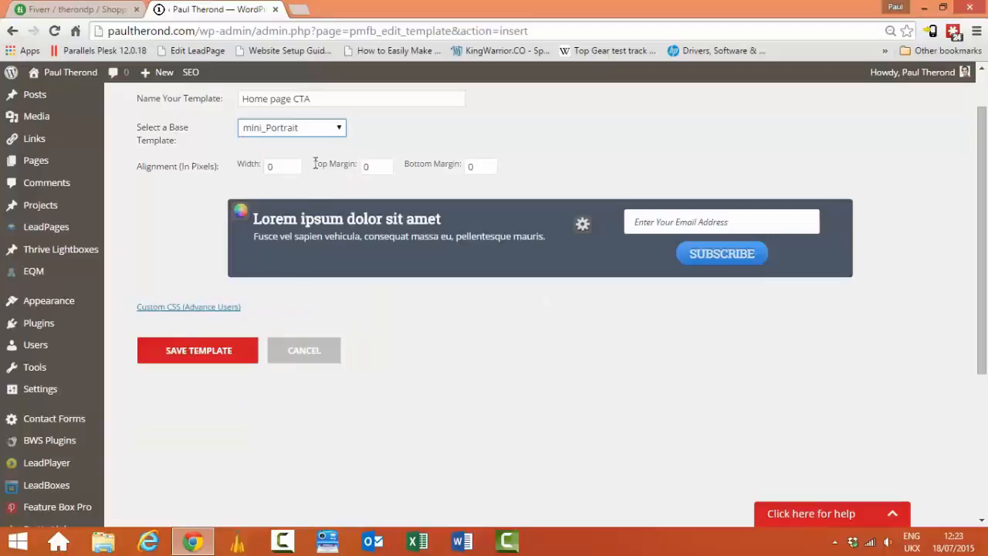
pyautogui.click(332, 129)
pyautogui.click(321, 340)
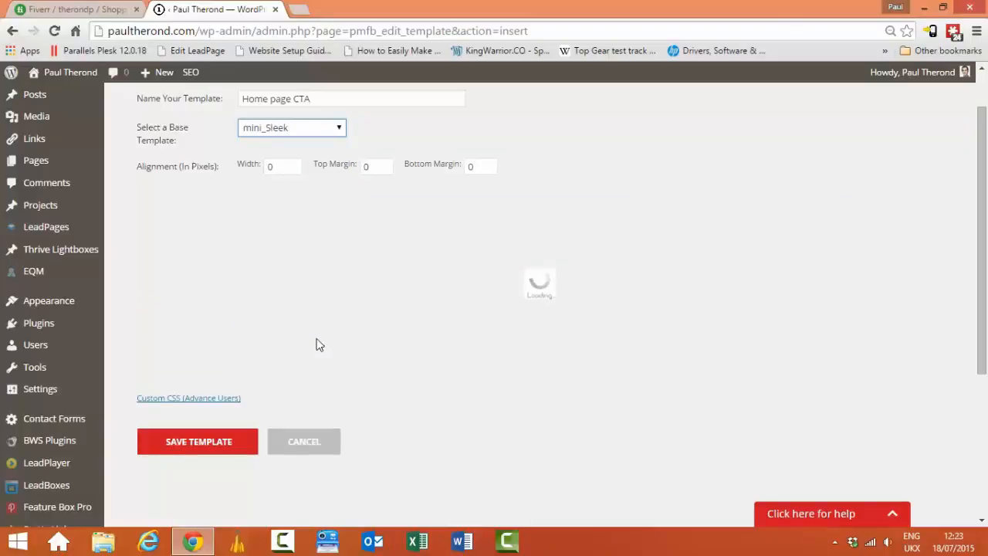
pyautogui.click(296, 130)
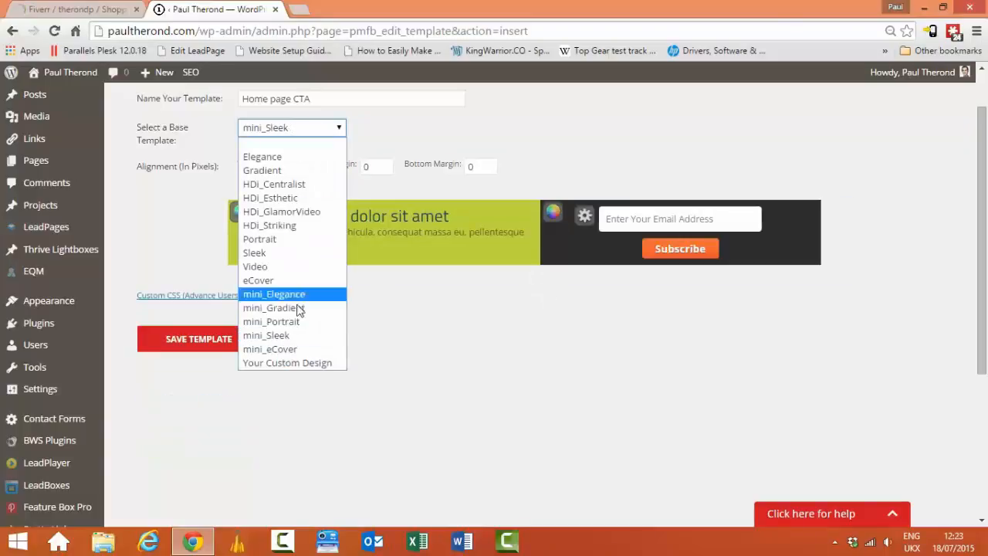
pyautogui.click(303, 351)
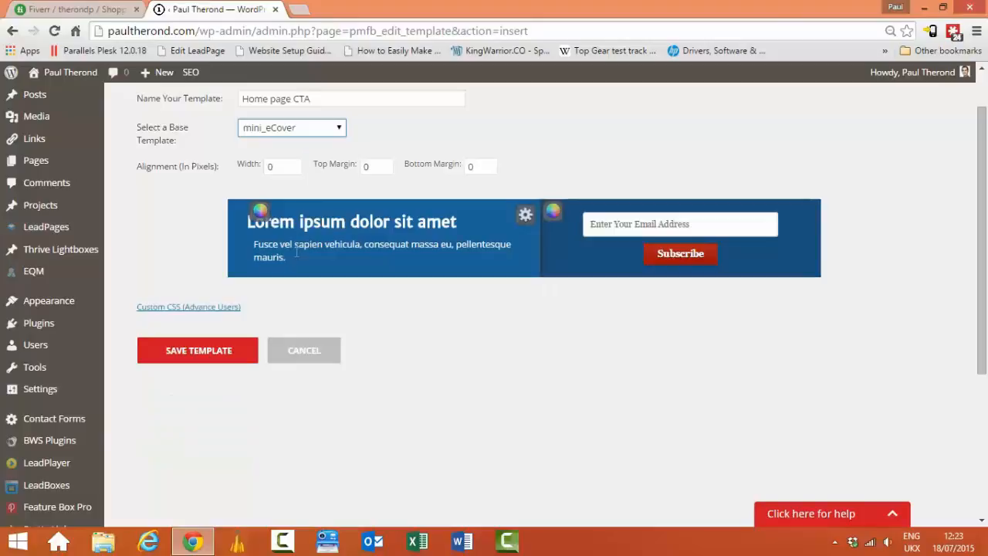
pyautogui.click(309, 129)
pyautogui.click(307, 361)
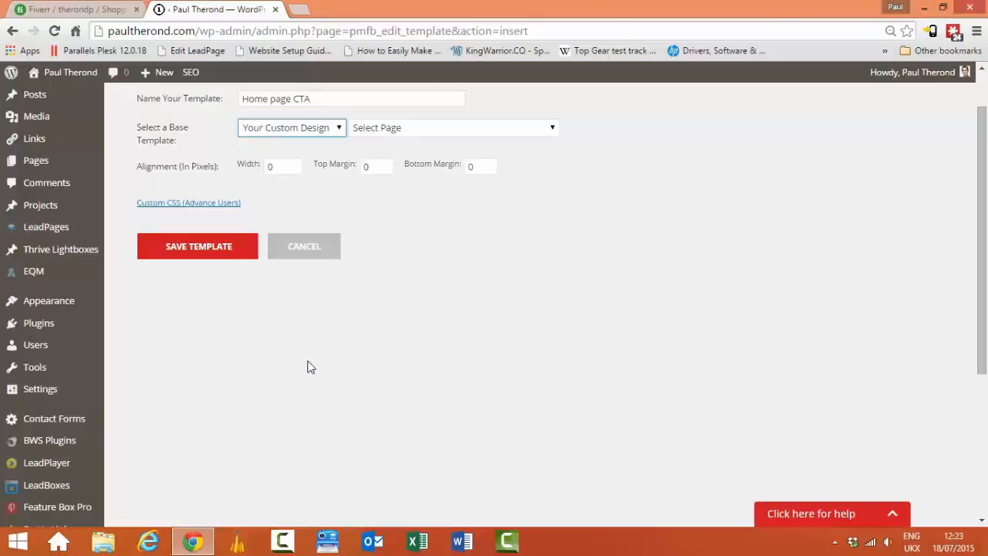
# Step: Leave Select Page empty and switch the base template back to Gradient
pyautogui.click(420, 132)
pyautogui.click(406, 131)
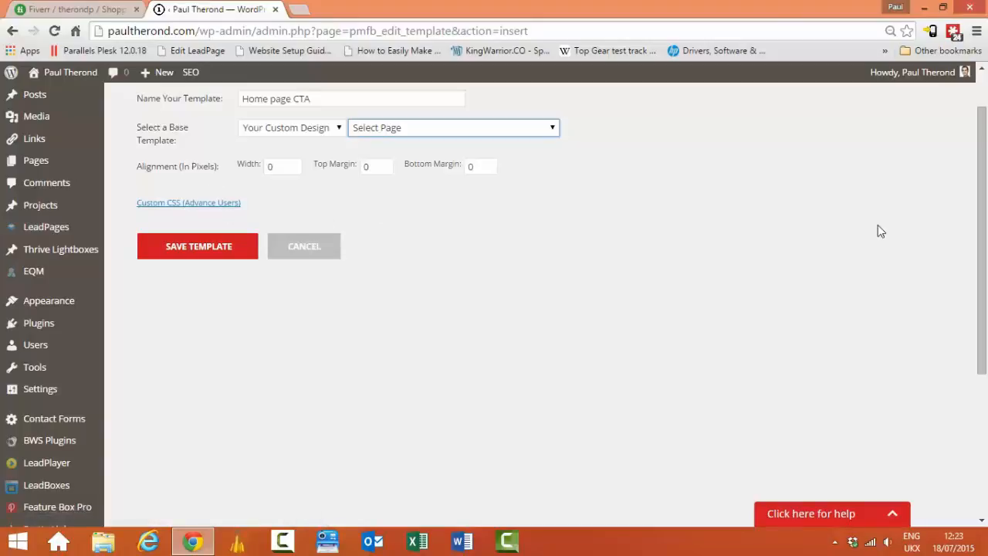
pyautogui.scroll(2, 873, 149)
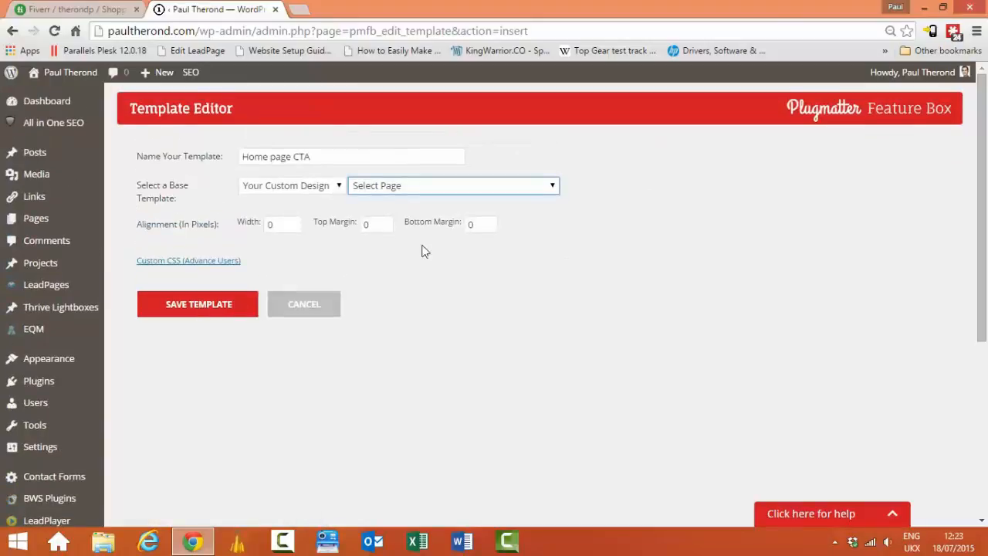
pyautogui.click(310, 158)
pyautogui.click(311, 189)
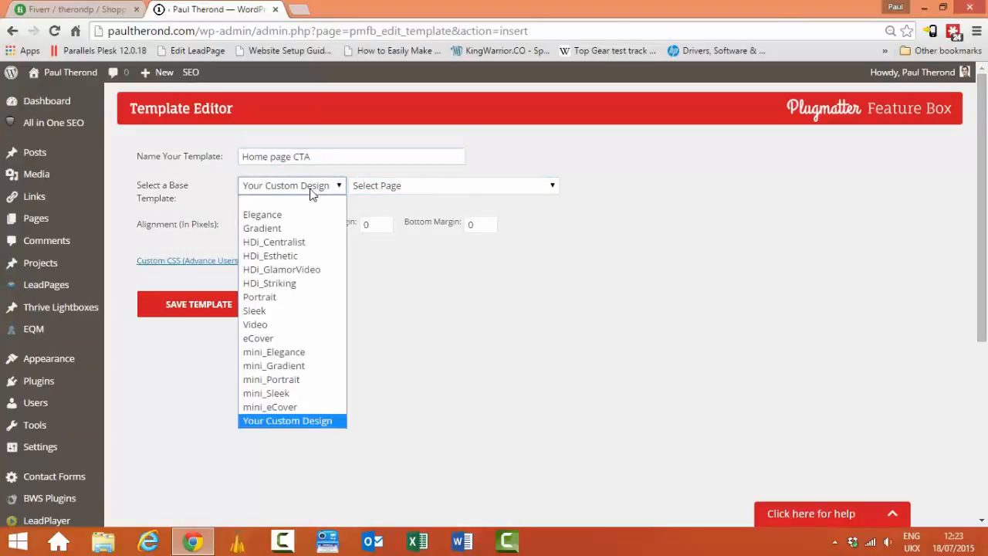
pyautogui.click(280, 232)
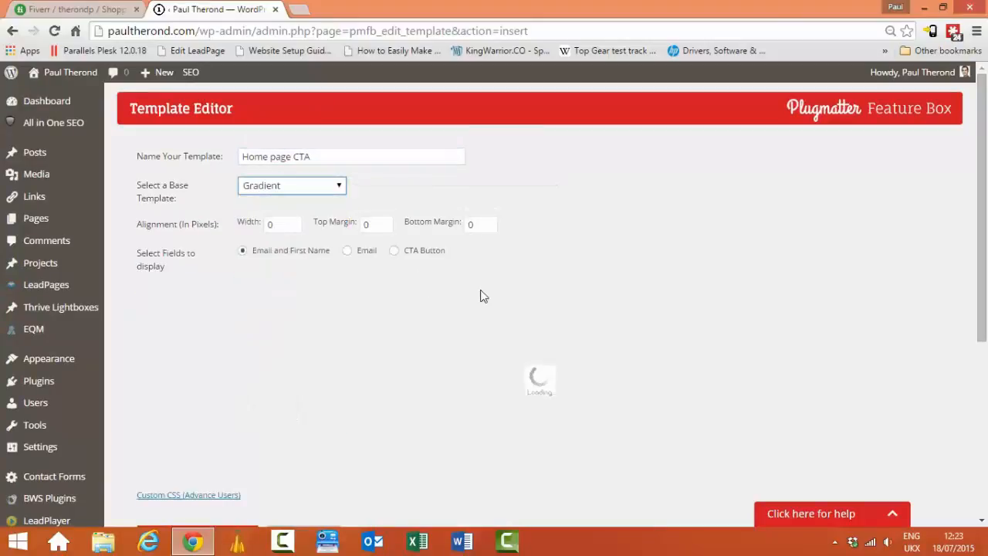
# Step: Retype the preview headline as 'Your benefits focused headline goes here'
pyautogui.scroll(-1, 467, 309)
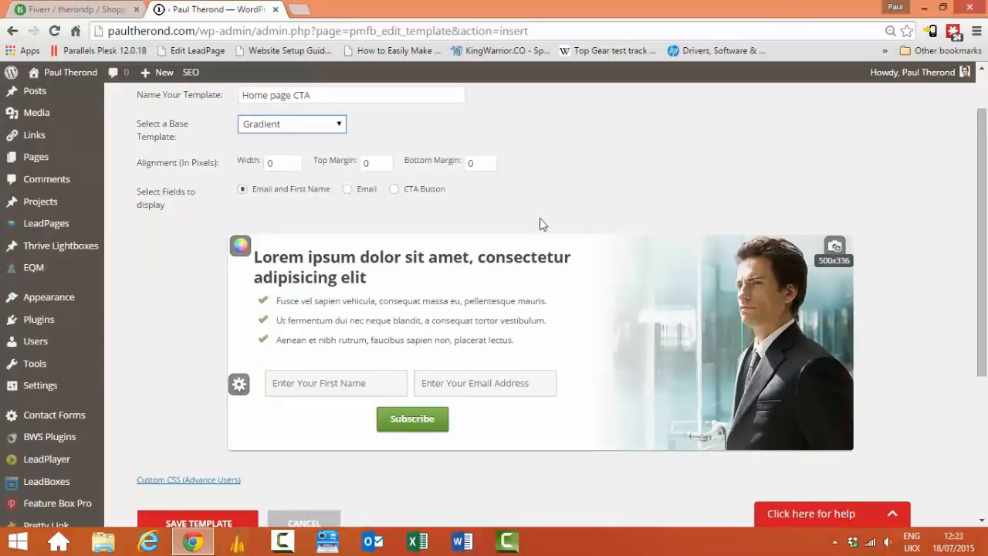
pyautogui.click(359, 279)
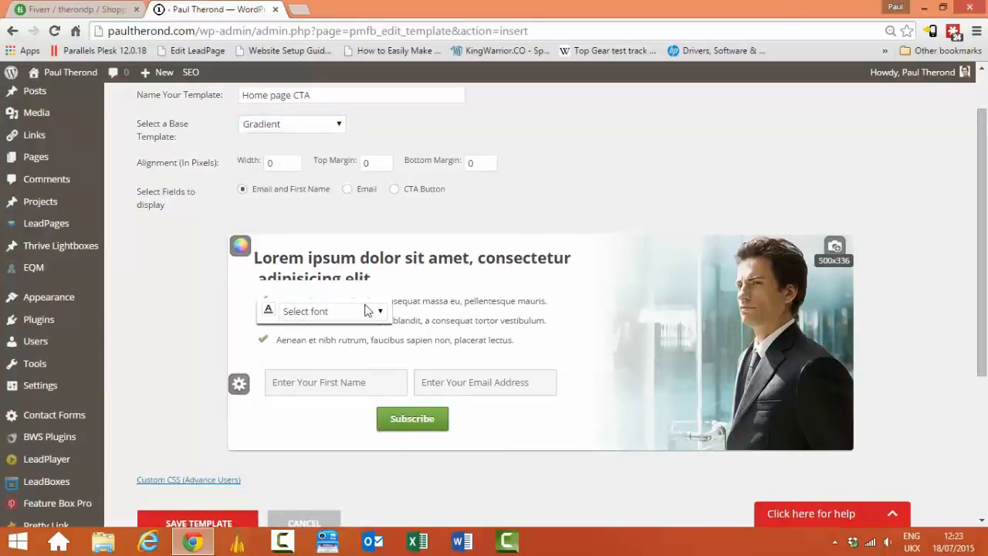
pyautogui.hotkey('ctrl', 'a')
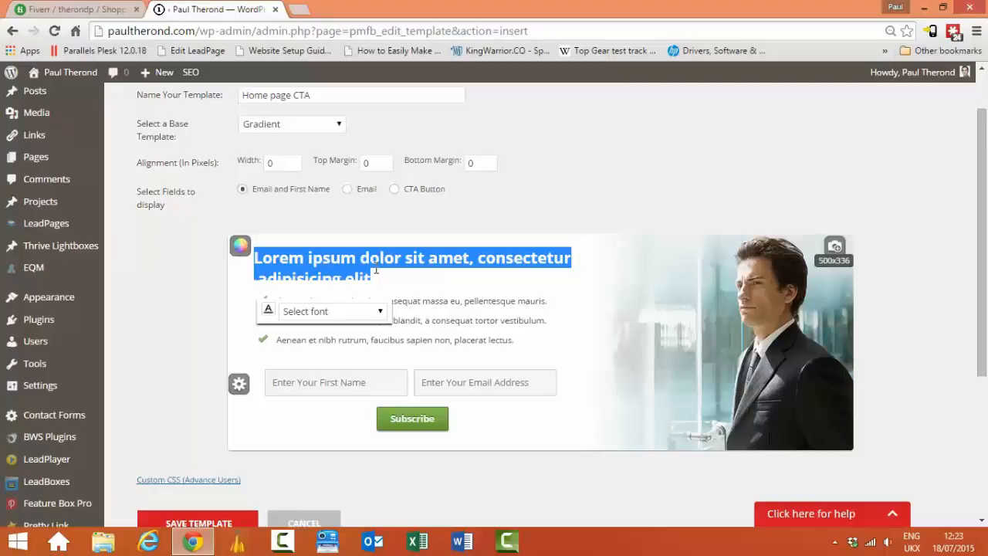
pyautogui.write('Your headline')
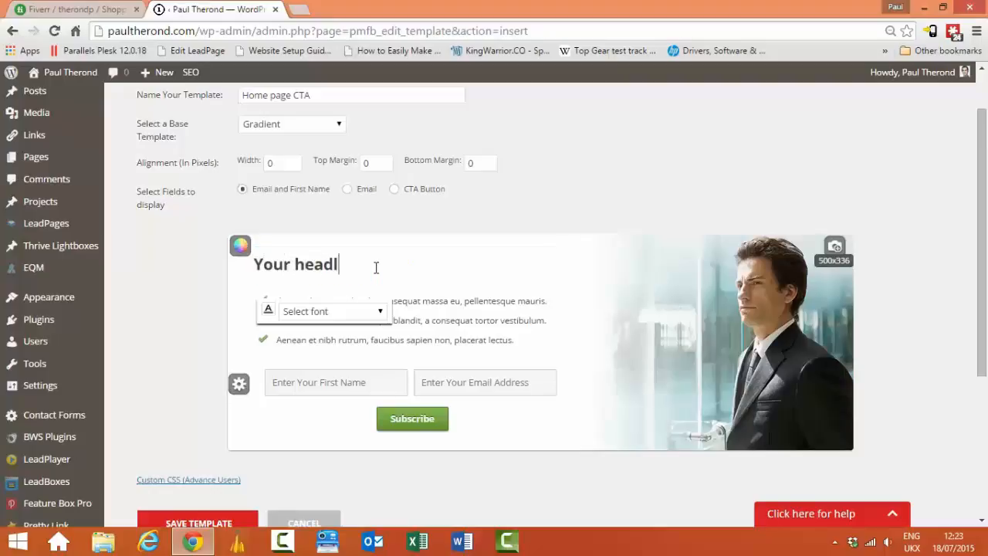
pyautogui.press('BackSpace')
pyautogui.press('BackSpace')
pyautogui.press('BackSpace')
pyautogui.press('BackSpace')
pyautogui.press('BackSpace')
pyautogui.press('BackSpace')
pyautogui.press('BackSpace')
pyautogui.press('BackSpace')
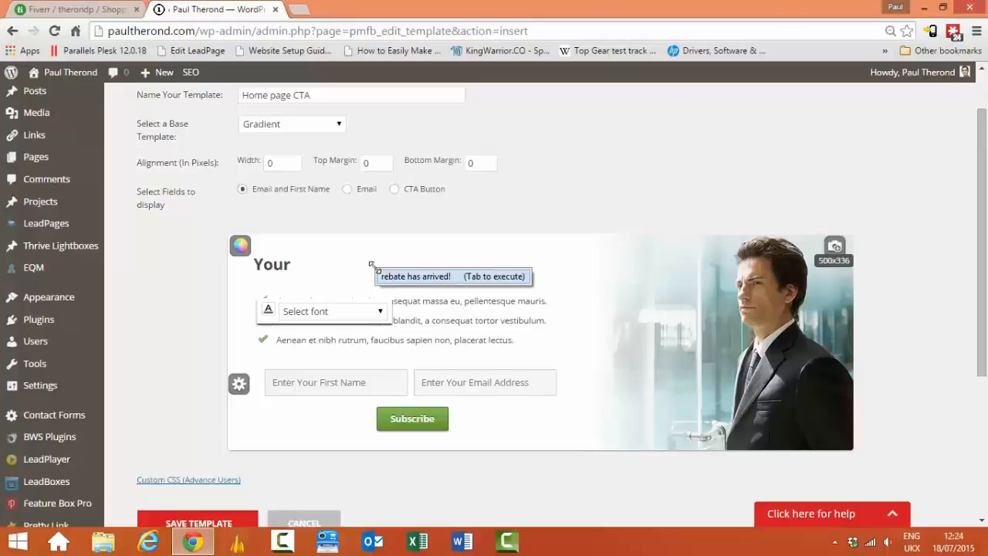
pyautogui.write('b')
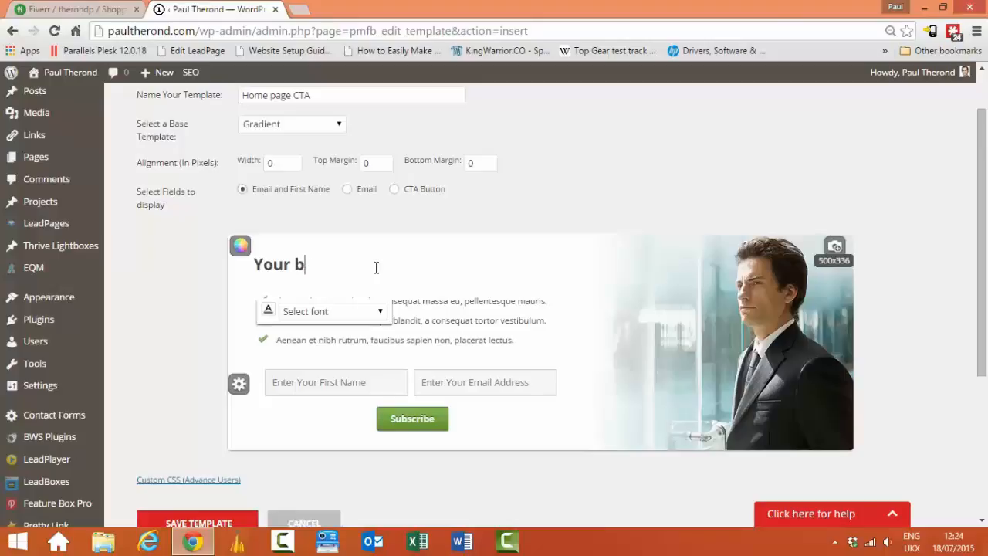
pyautogui.write('nnefits')
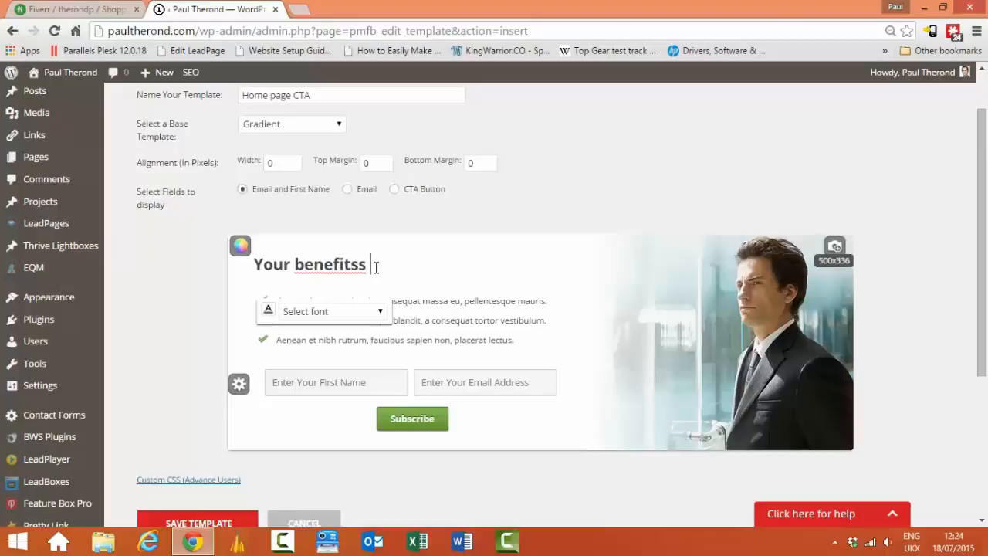
pyautogui.write(' focused headline goes her')
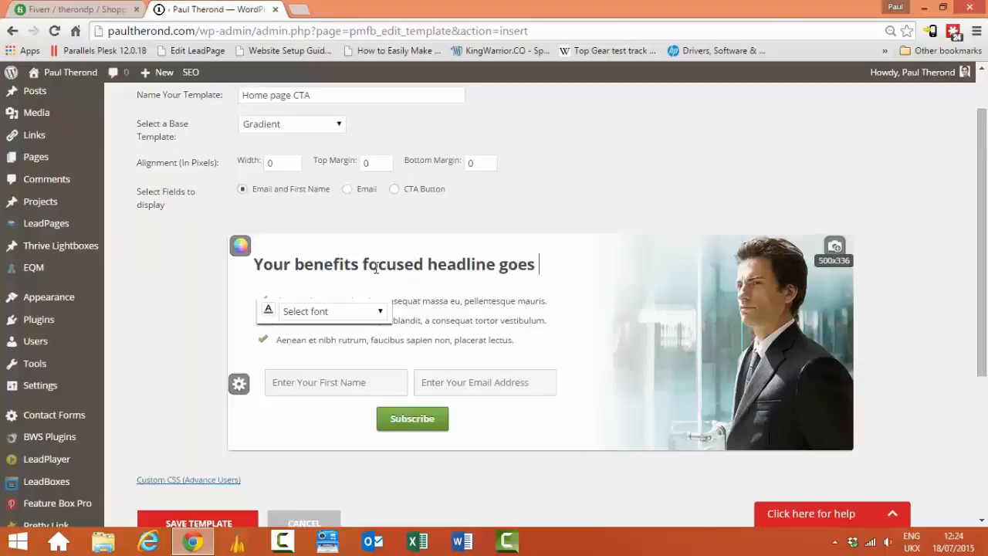
pyautogui.write('e')
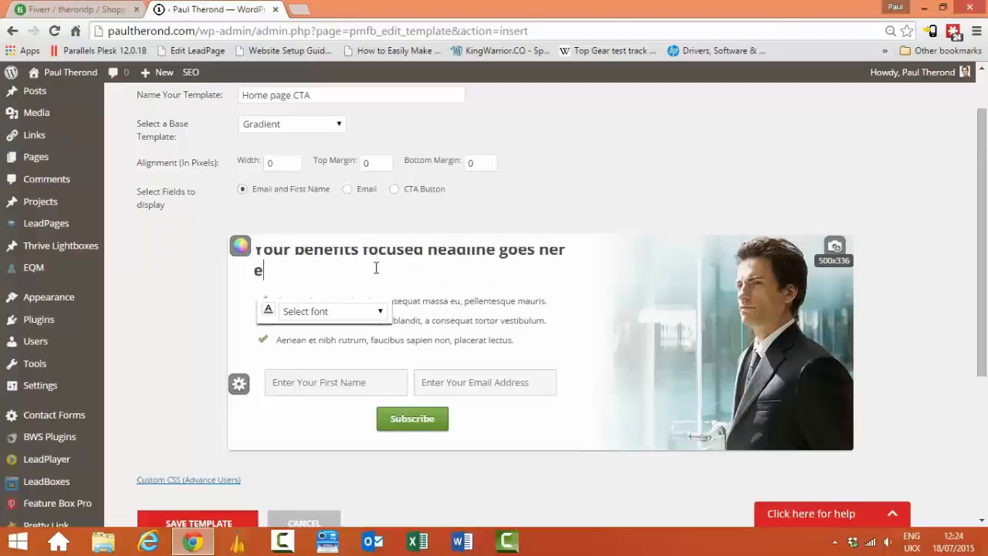
pyautogui.click(497, 324)
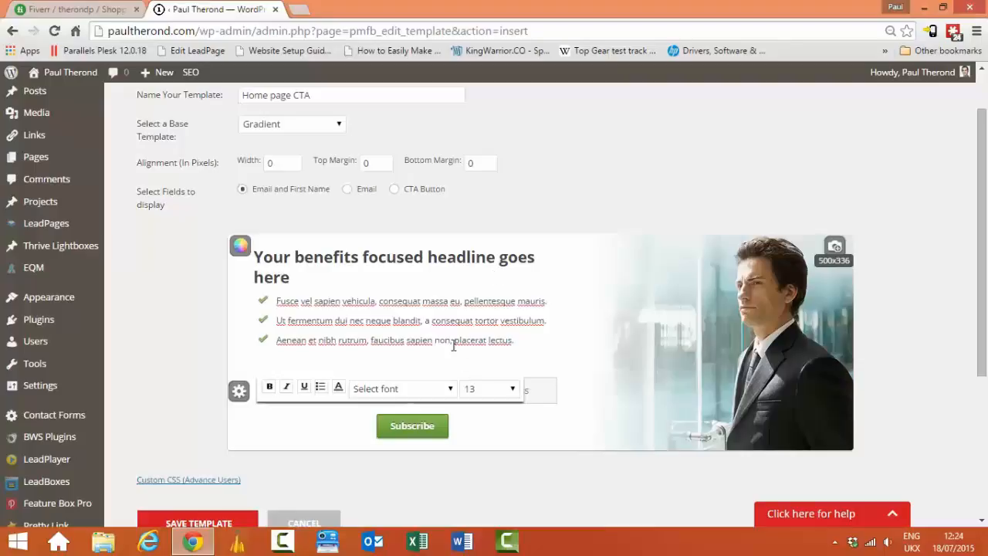
# Step: Set the headline font to Lucida Console
pyautogui.click(274, 271)
pyautogui.click(336, 310)
pyautogui.click(337, 469)
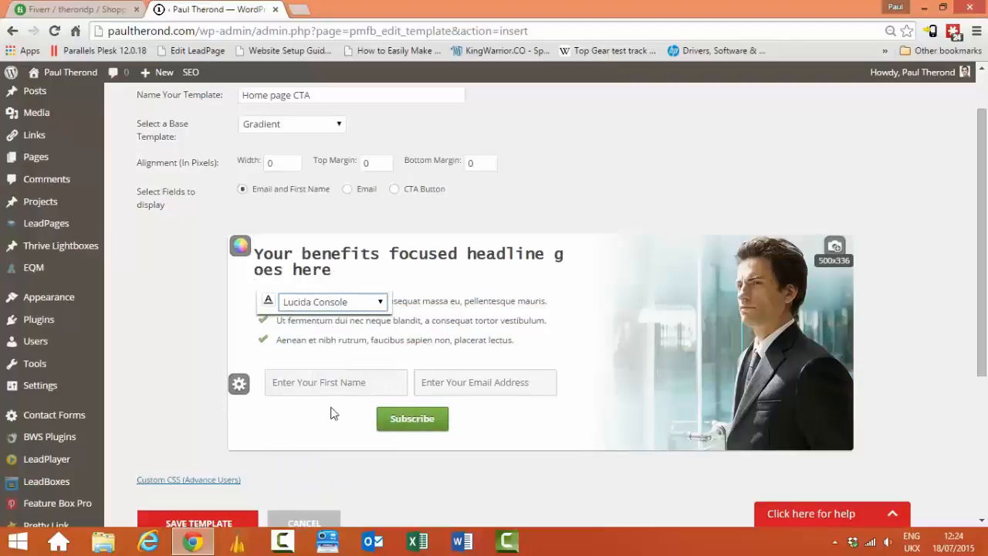
pyautogui.click(267, 300)
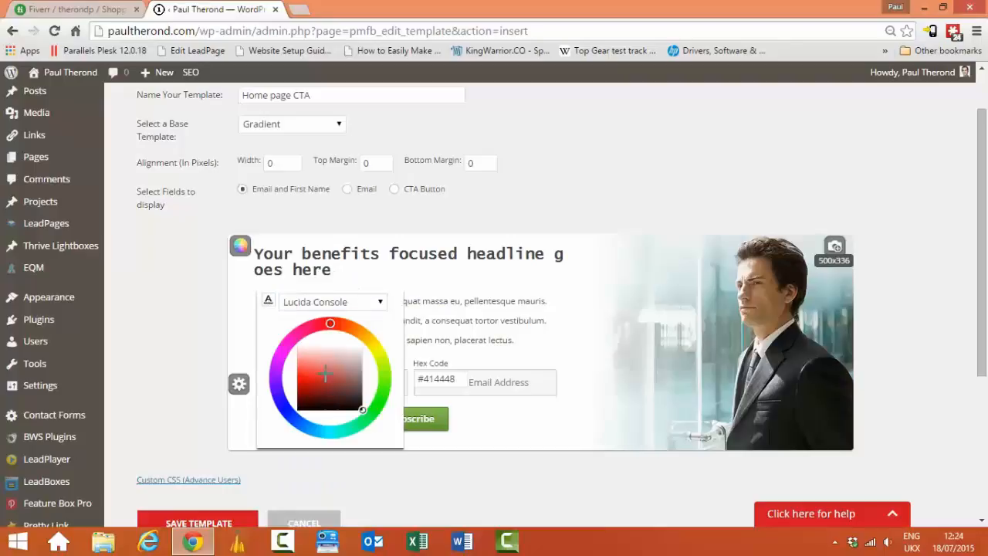
pyautogui.moveTo(301, 333)
pyautogui.mouseDown()
pyautogui.moveTo(280, 363)
pyautogui.moveTo(351, 429)
pyautogui.moveTo(379, 348)
pyautogui.moveTo(368, 339)
pyautogui.mouseUp()
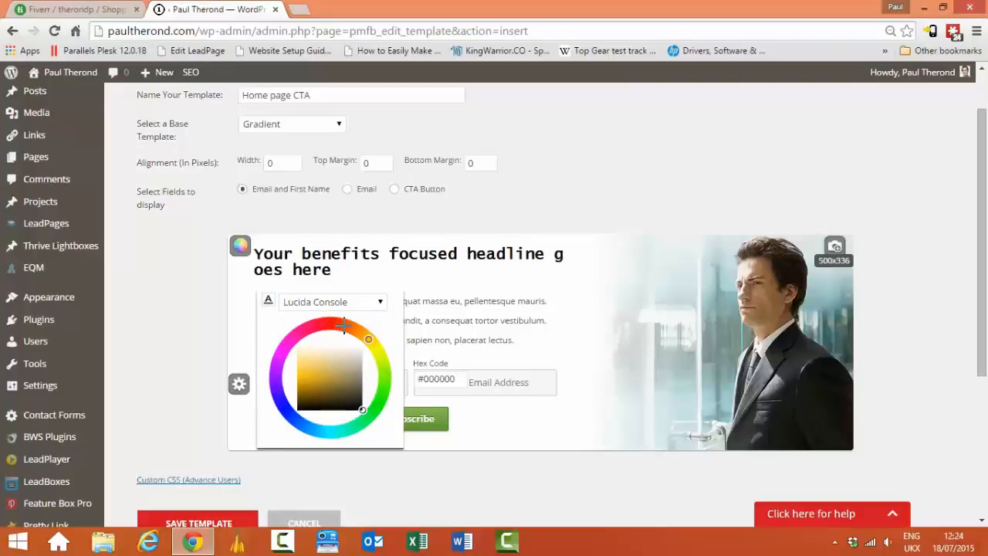
pyautogui.click(452, 365)
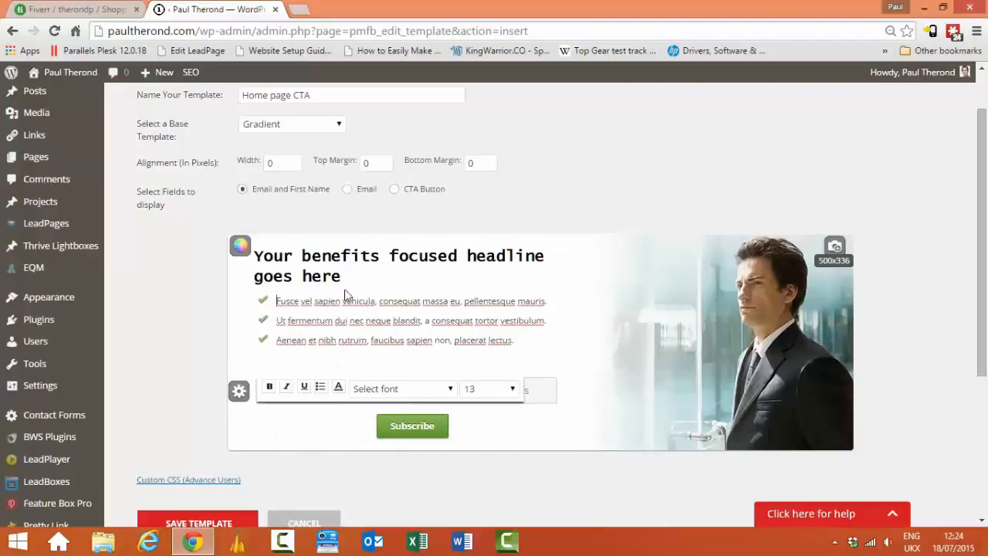
# Step: Colour the whole headline dark blue (#161d98)
pyautogui.click(333, 273)
pyautogui.moveTo(333, 272); pyautogui.dragTo(259, 253)
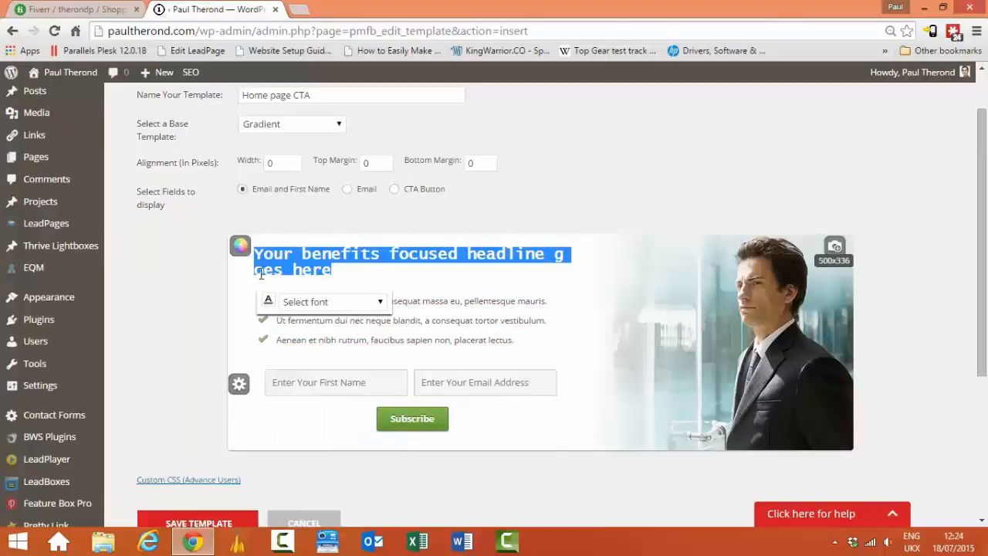
pyautogui.click(268, 303)
pyautogui.moveTo(295, 353)
pyautogui.mouseDown()
pyautogui.moveTo(286, 353)
pyautogui.moveTo(347, 414)
pyautogui.moveTo(313, 388)
pyautogui.mouseUp()
pyautogui.click(320, 355)
pyautogui.click(321, 354)
pyautogui.click(278, 413)
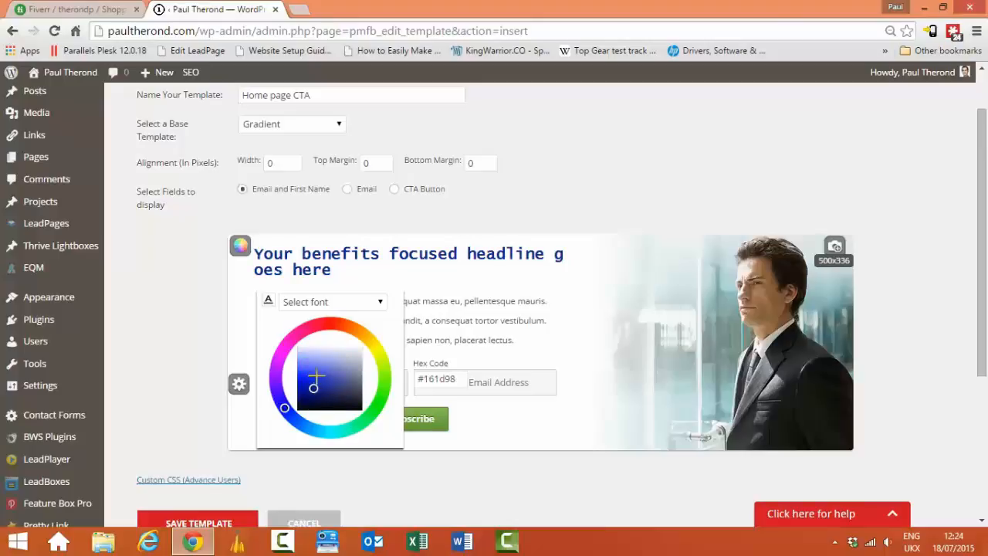
pyautogui.click(556, 336)
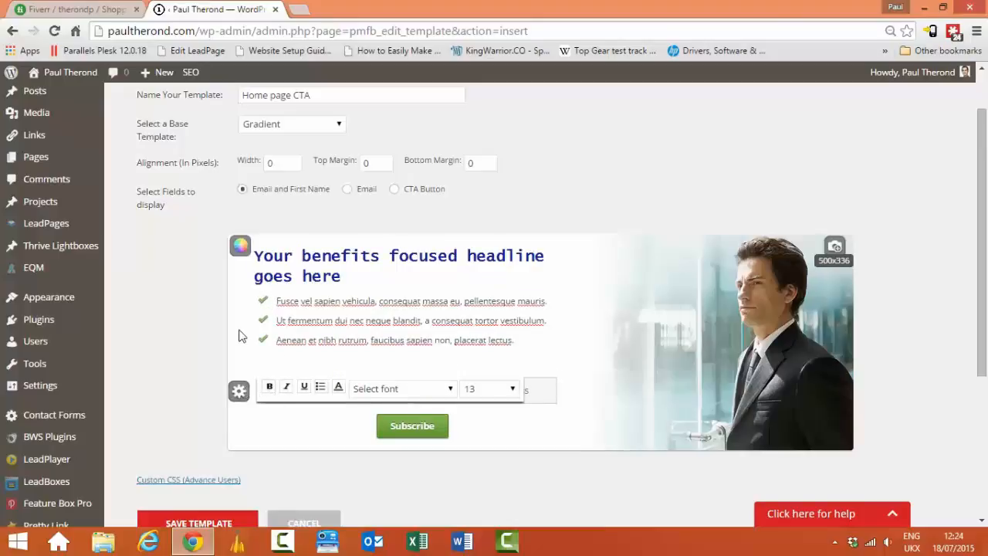
pyautogui.click(584, 328)
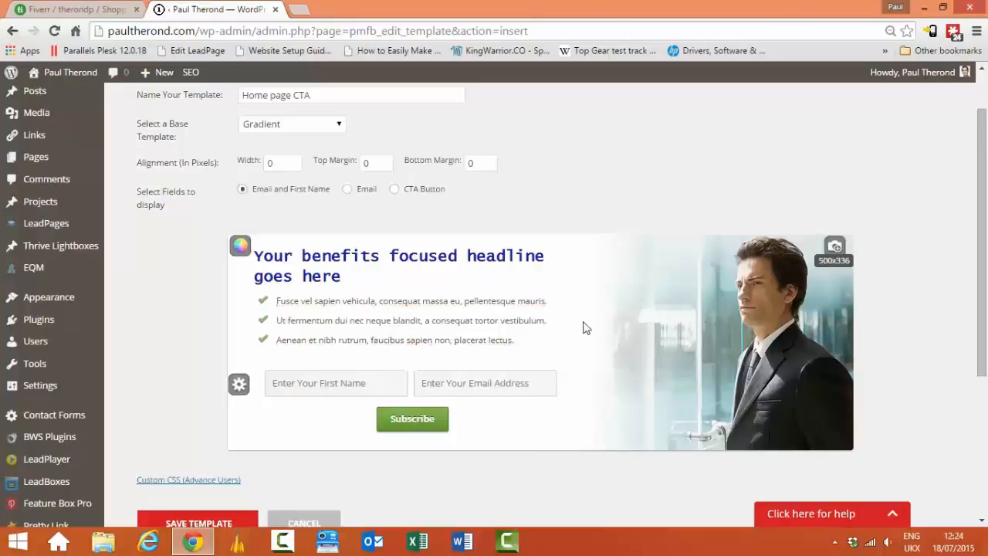
# Step: Toggle the first bullet point's bullet off and back on
pyautogui.click(265, 300)
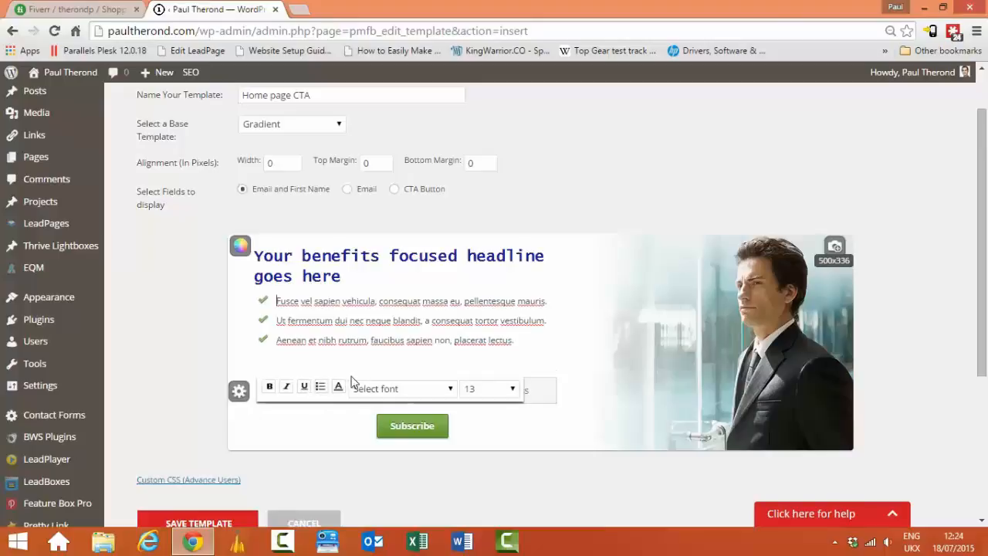
pyautogui.click(322, 389)
pyautogui.click(322, 389)
pyautogui.click(187, 325)
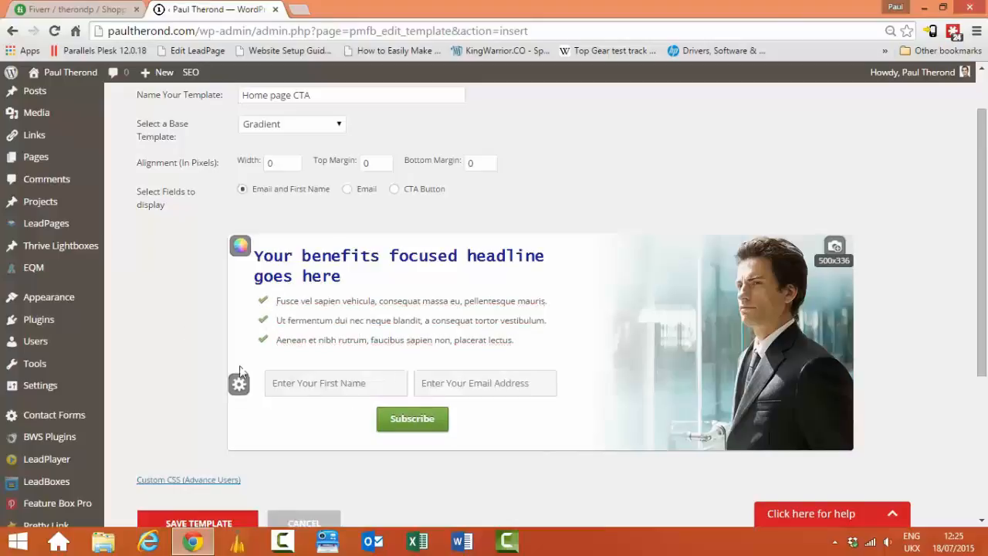
# Step: Give the Subscribe button the red style in place of green
pyautogui.click(405, 417)
pyautogui.scroll(-3, 332, 409)
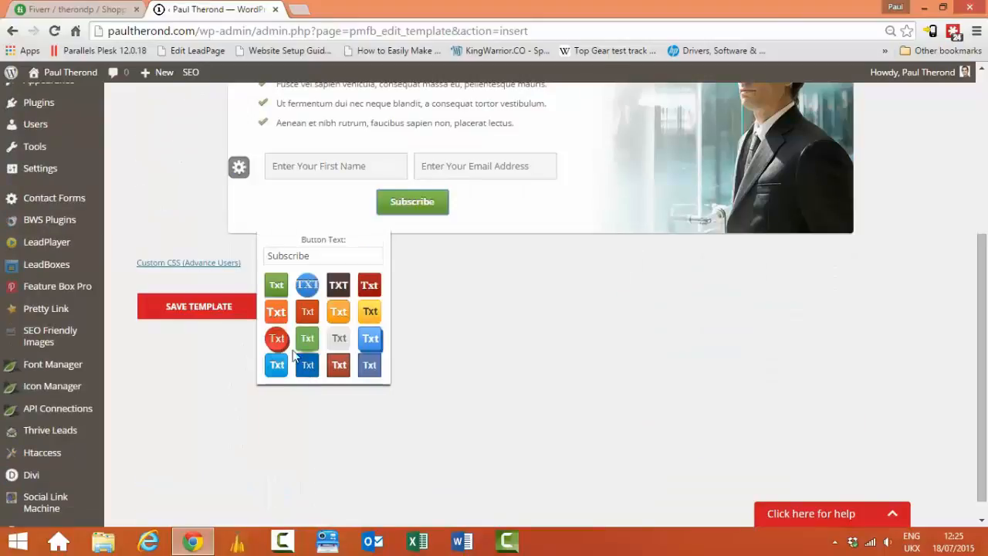
pyautogui.click(340, 365)
pyautogui.click(496, 342)
pyautogui.scroll(2, 331, 258)
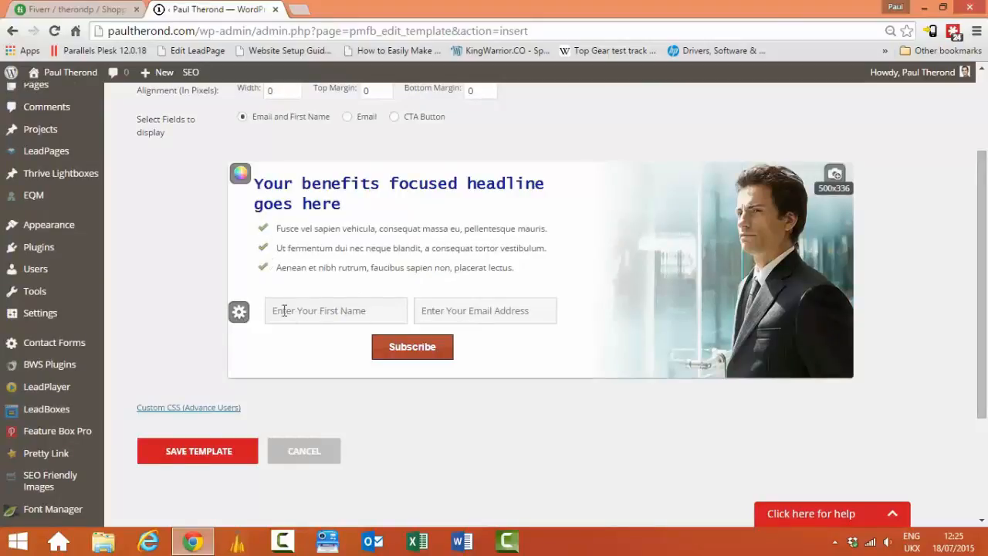
pyautogui.click(240, 312)
pyautogui.click(289, 344)
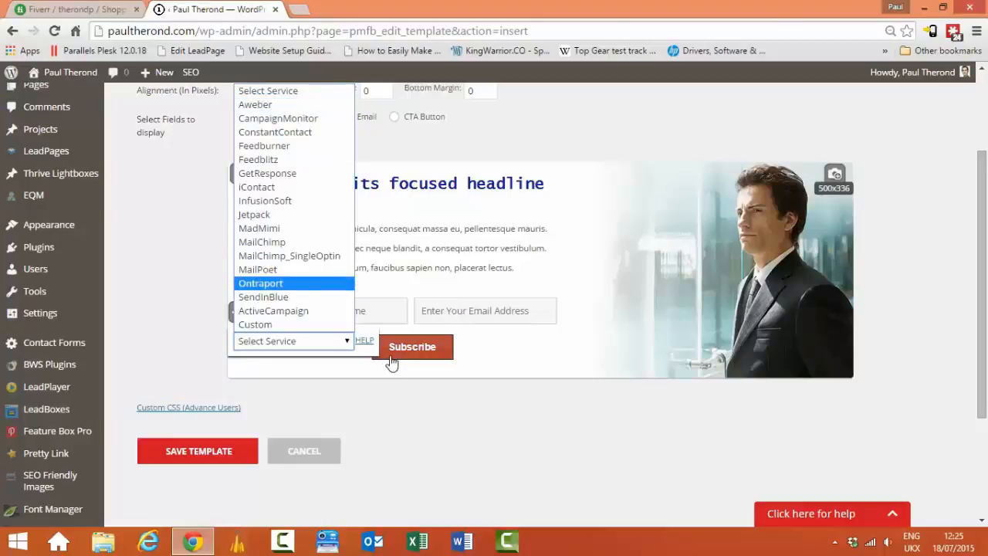
pyautogui.click(382, 395)
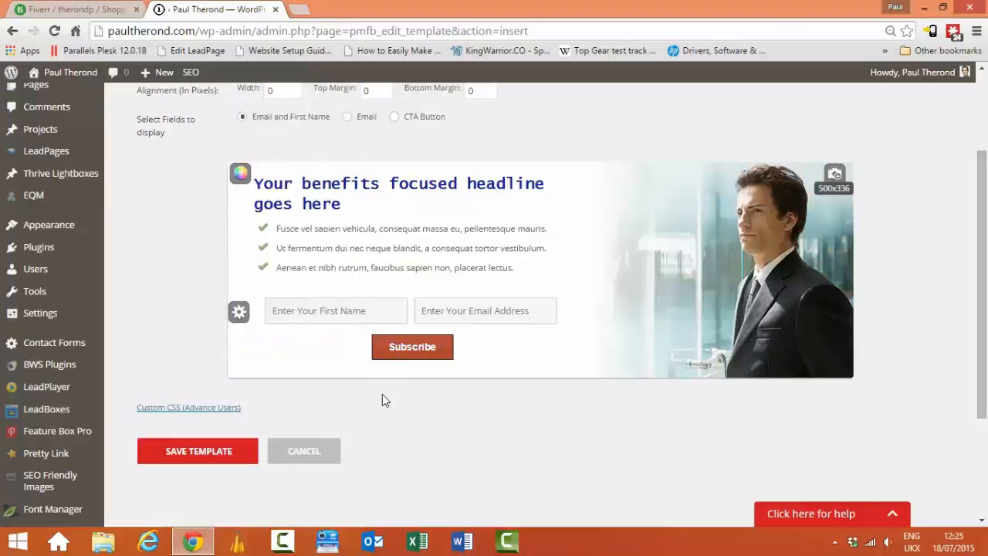
pyautogui.click(239, 311)
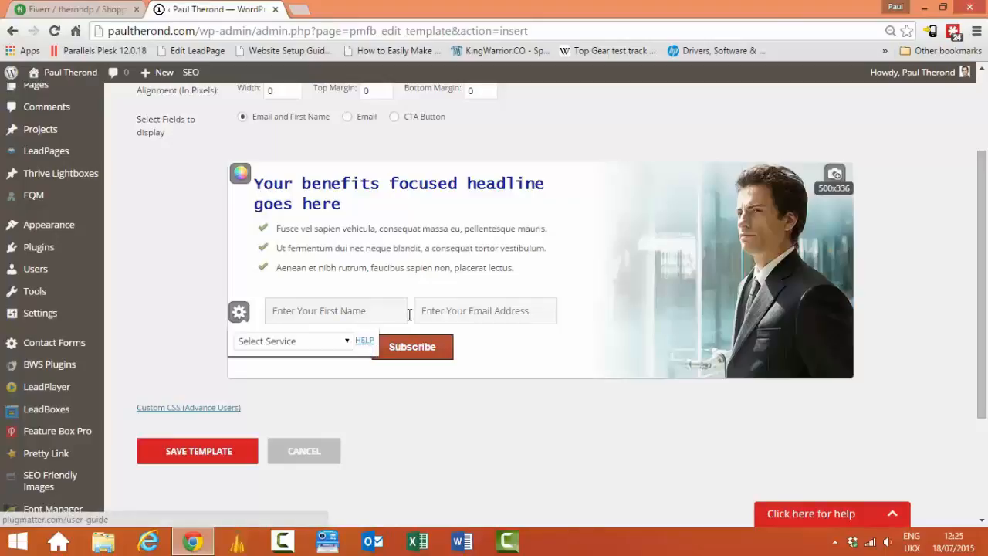
pyautogui.click(525, 374)
pyautogui.click(242, 313)
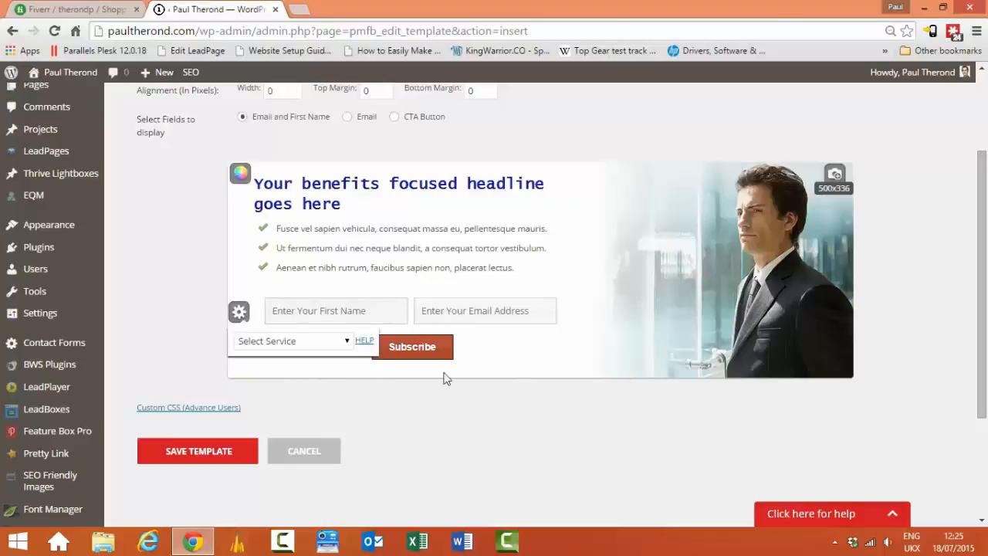
pyautogui.click(535, 399)
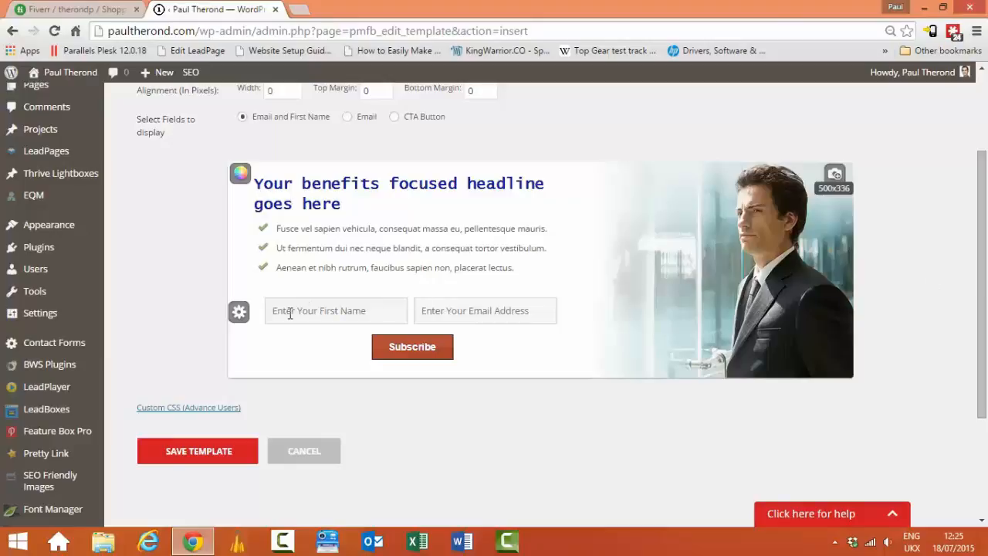
pyautogui.click(316, 314)
pyautogui.moveTo(982, 279); pyautogui.dragTo(986, 196)
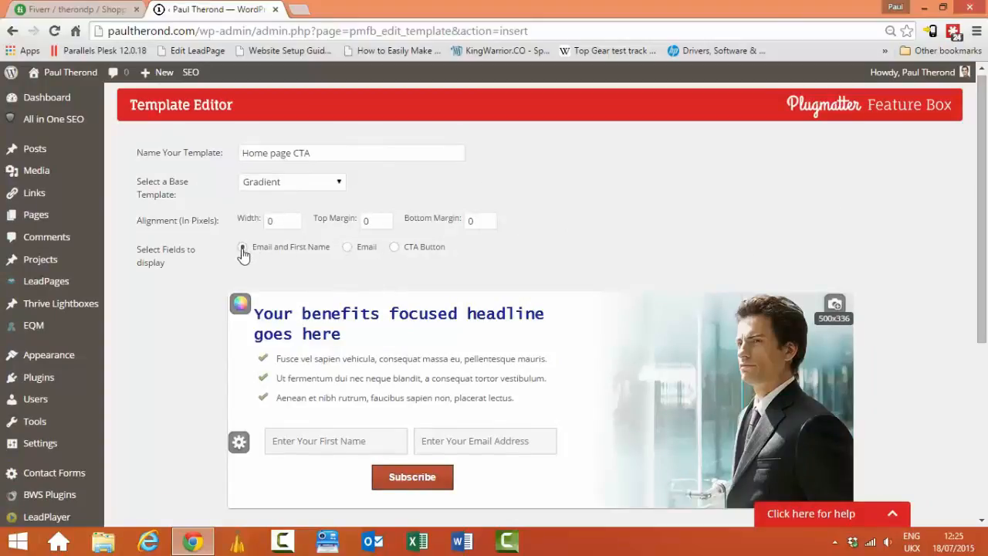
pyautogui.click(347, 248)
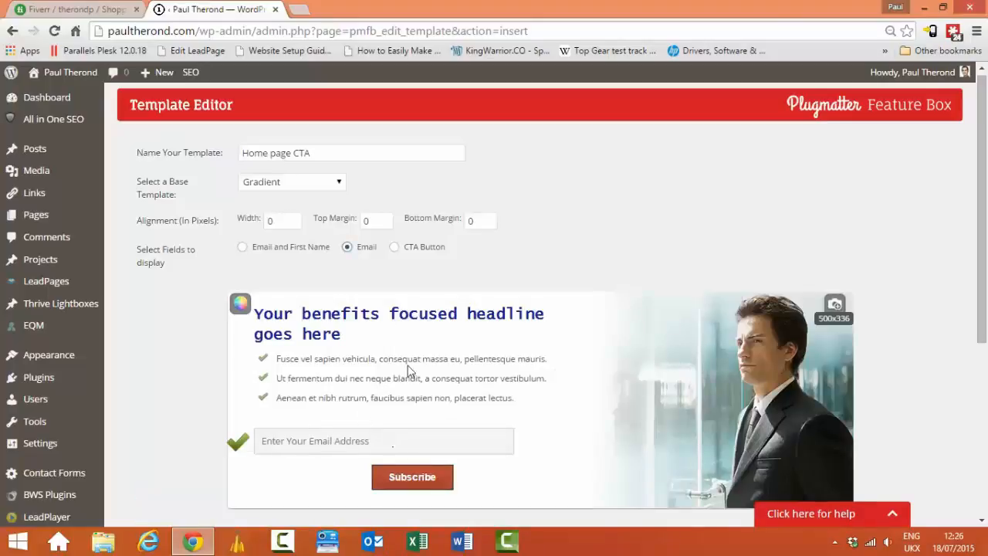
pyautogui.click(395, 247)
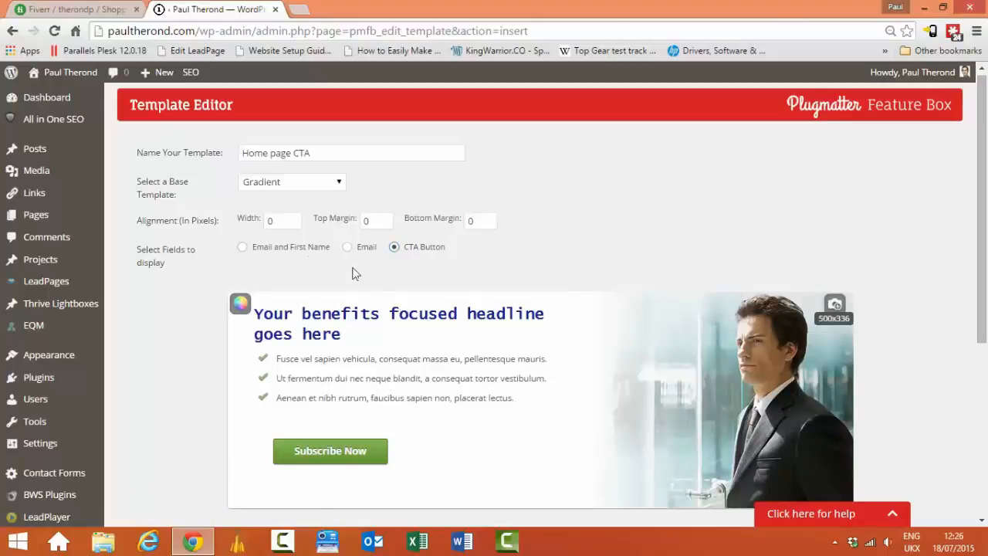
pyautogui.click(241, 248)
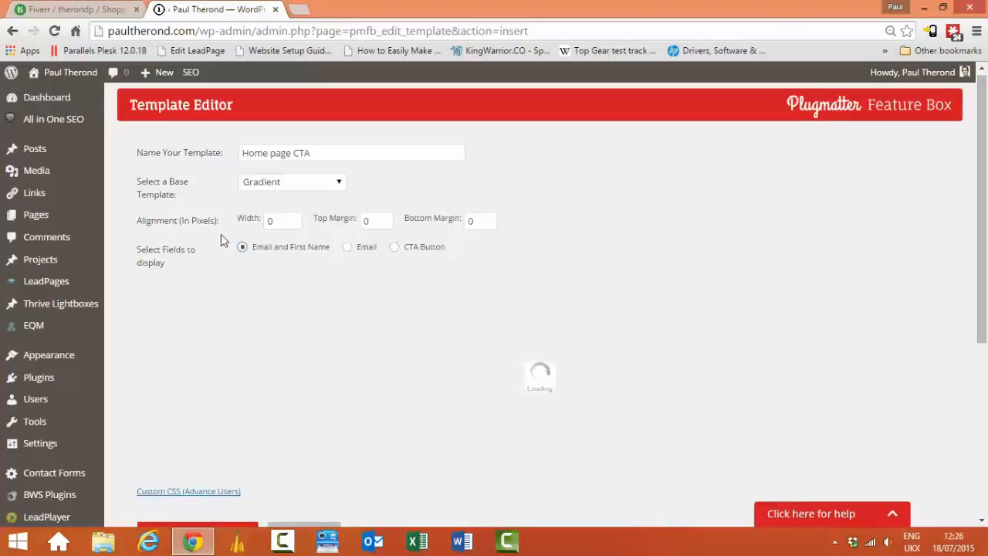
pyautogui.doubleClick(270, 221)
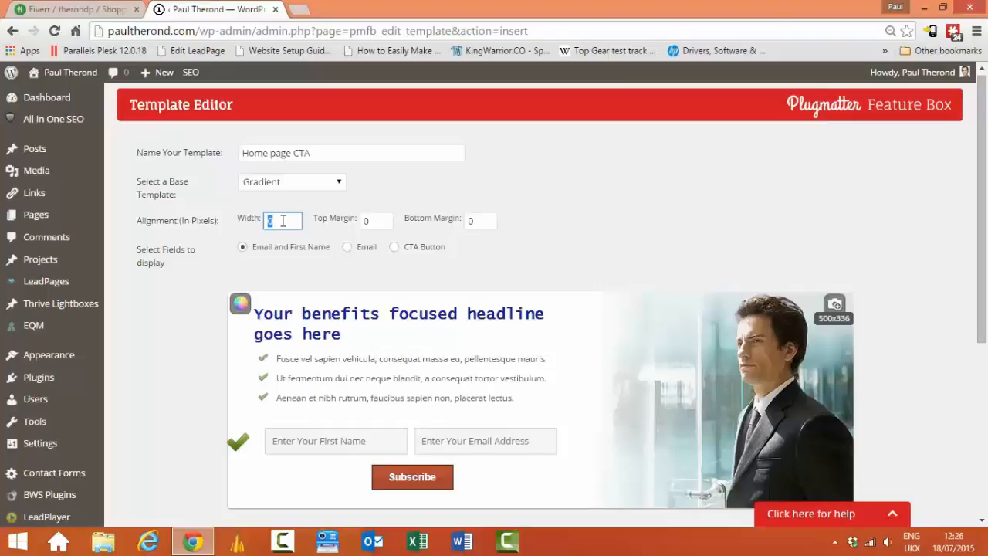
pyautogui.click(473, 190)
pyautogui.scroll(-2, 733, 247)
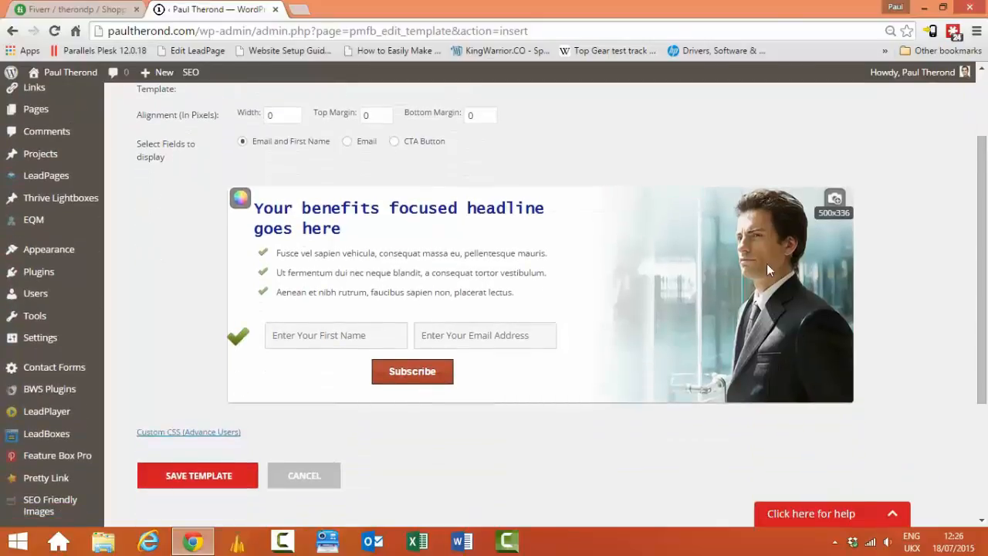
# Step: Replace the side photo with the profile photo from the Media Library
pyautogui.click(836, 199)
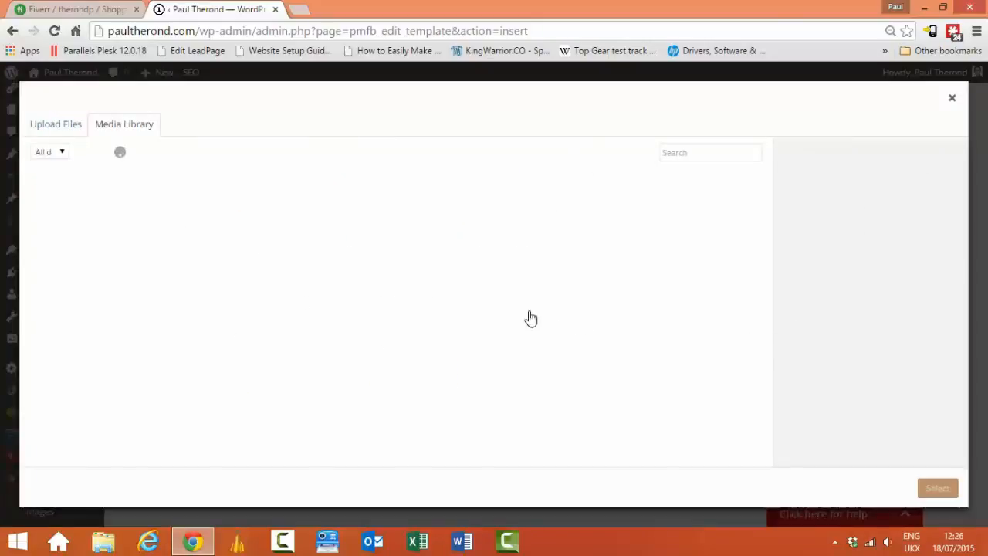
pyautogui.click(257, 212)
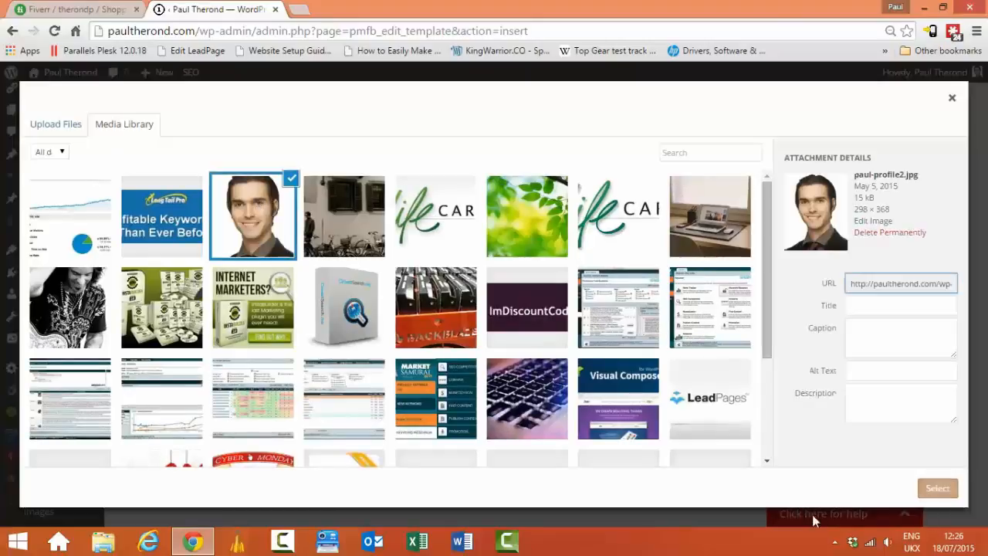
pyautogui.click(938, 489)
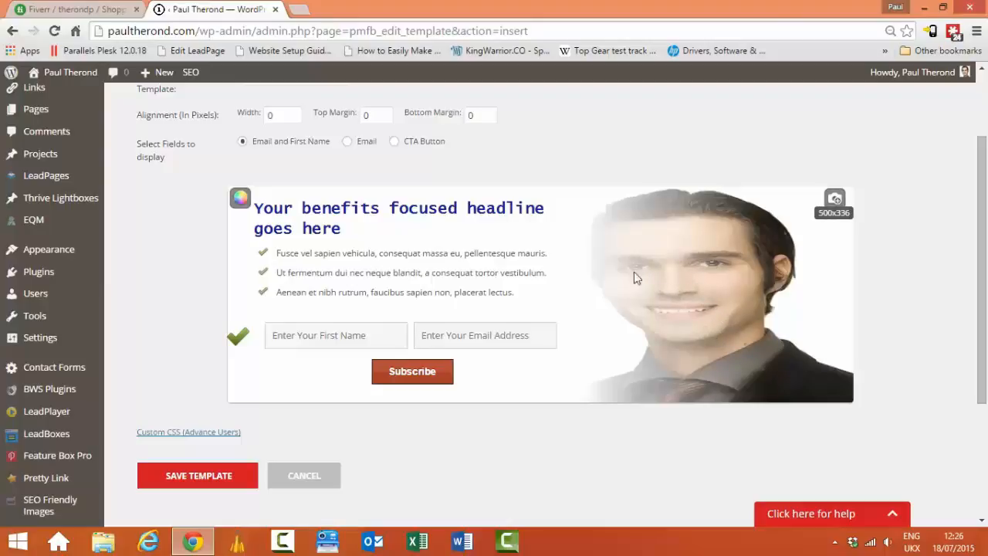
# Step: Swap the side photo for the man-in-a-hat image instead
pyautogui.click(835, 201)
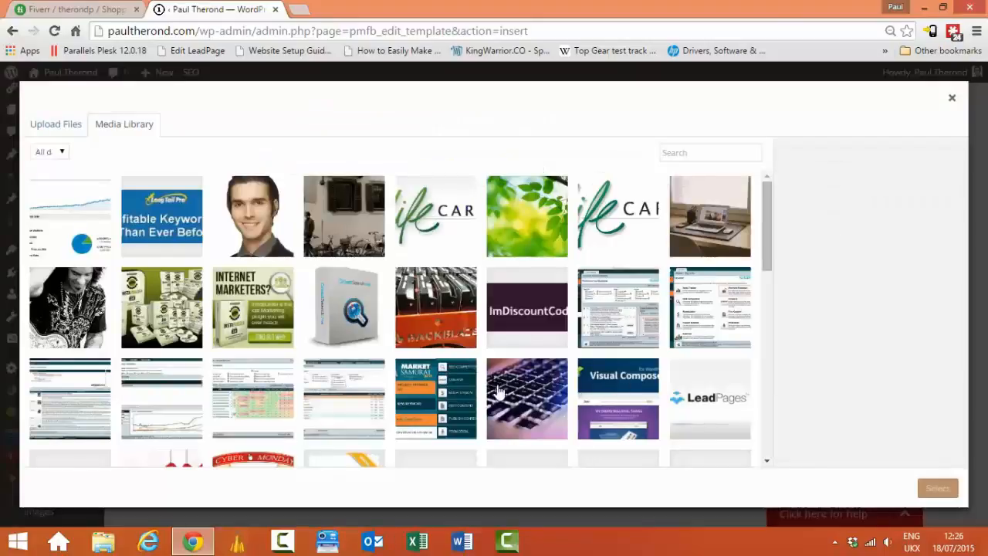
pyautogui.scroll(-3, 495, 370)
pyautogui.scroll(-3, 491, 341)
pyautogui.scroll(-3, 492, 340)
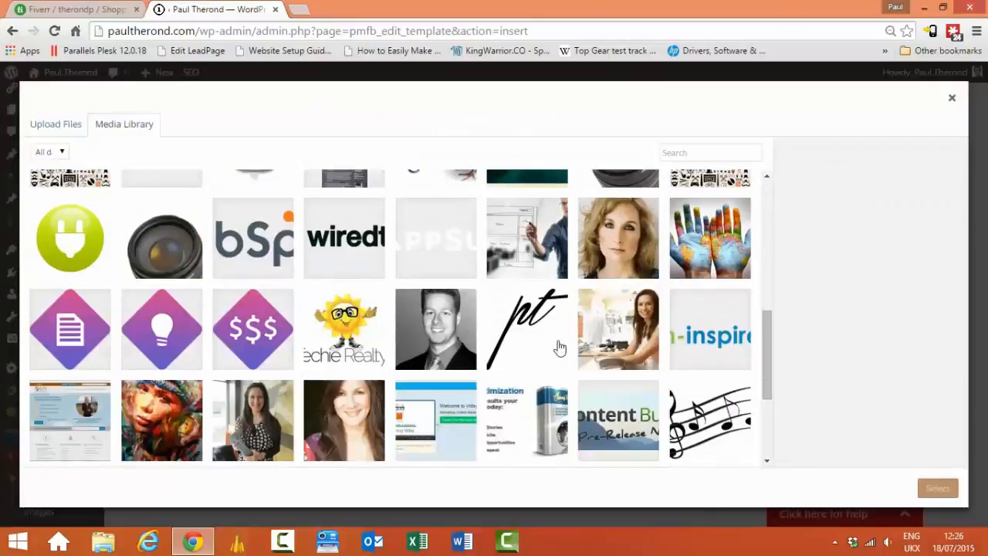
pyautogui.scroll(-3, 415, 307)
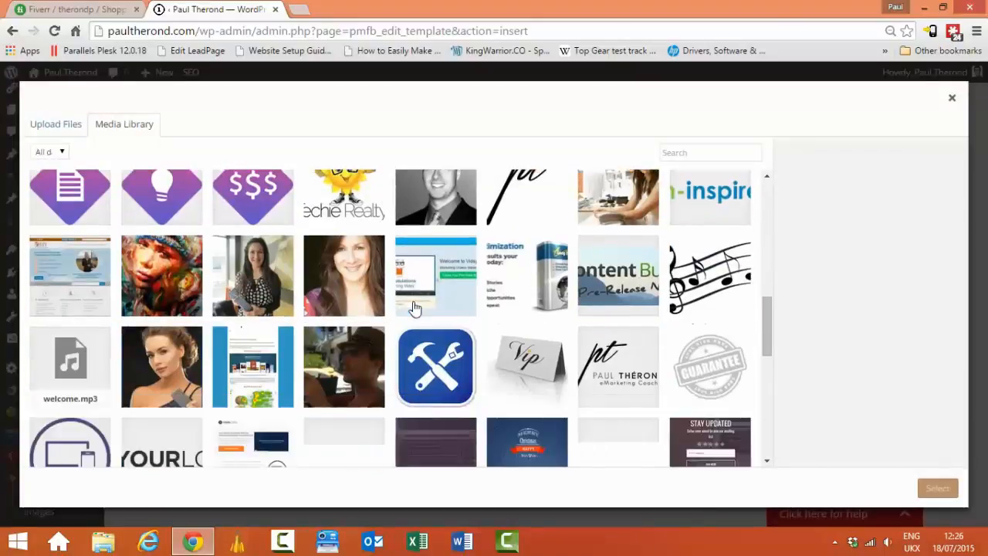
pyautogui.click(357, 356)
pyautogui.click(949, 491)
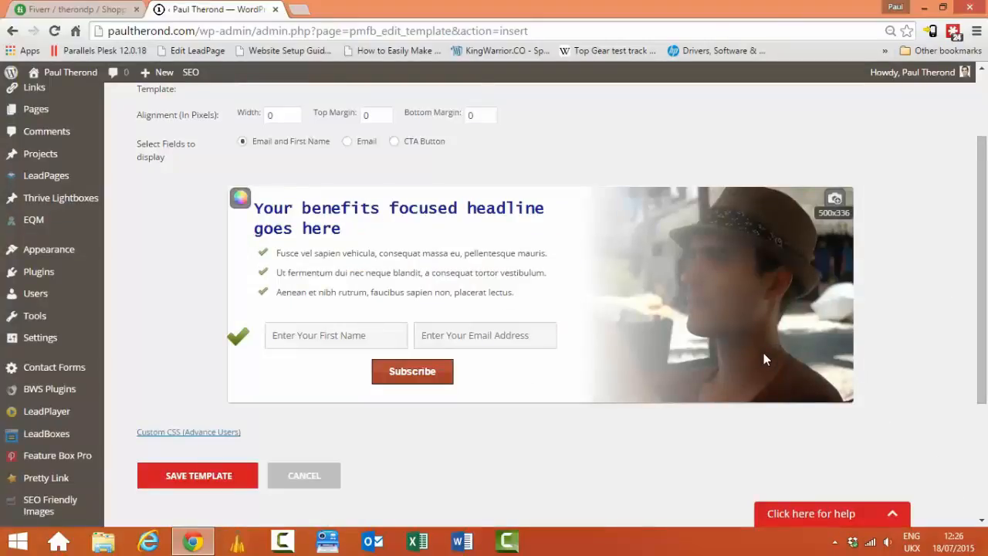
pyautogui.click(246, 201)
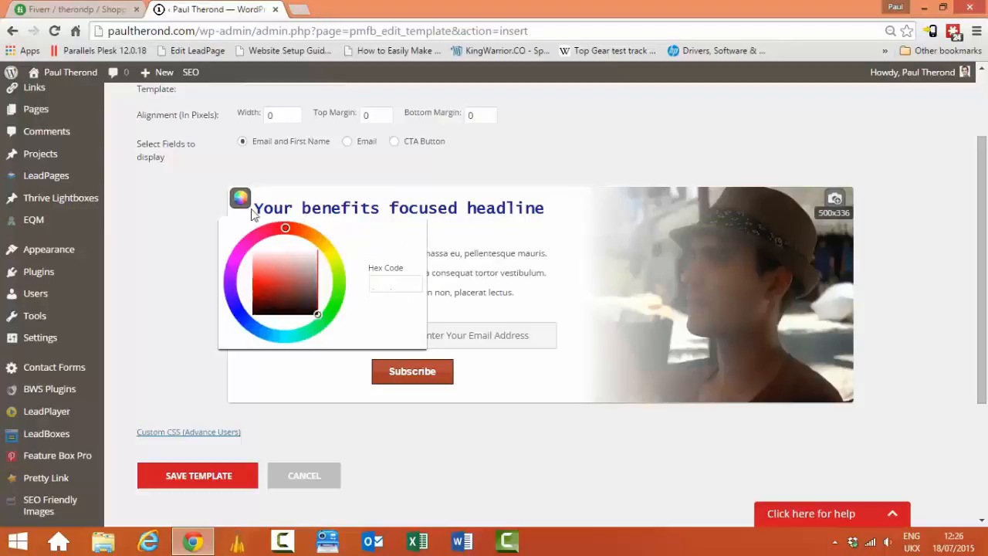
pyautogui.click(564, 221)
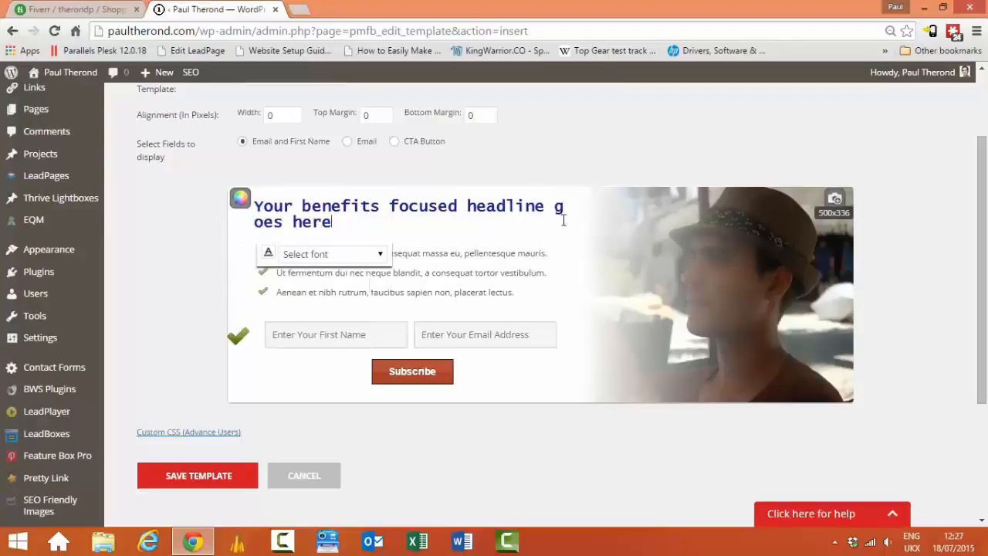
pyautogui.click(240, 199)
pyautogui.moveTo(282, 298); pyautogui.dragTo(327, 266)
pyautogui.click(604, 229)
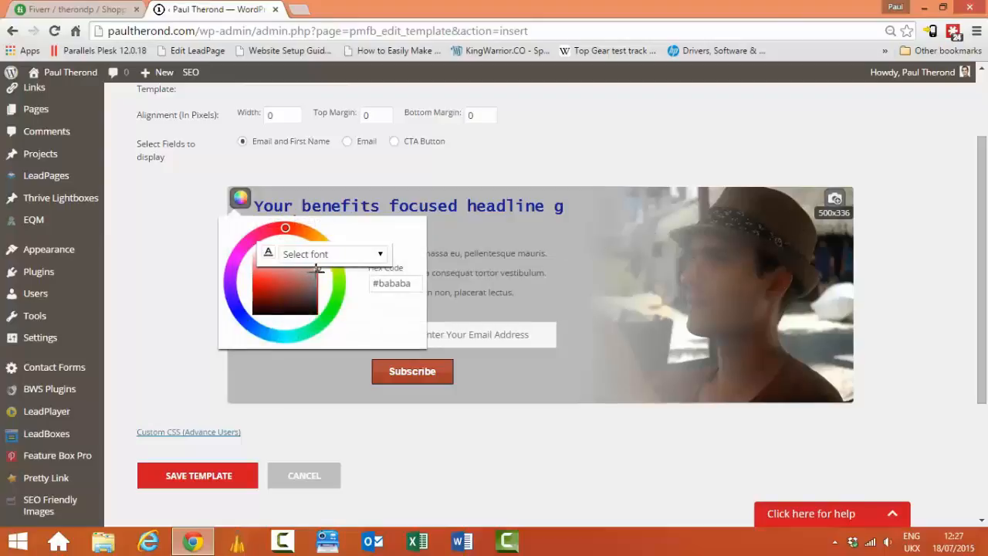
pyautogui.moveTo(313, 270)
pyautogui.mouseDown()
pyautogui.moveTo(282, 267)
pyautogui.moveTo(279, 275)
pyautogui.moveTo(294, 262)
pyautogui.moveTo(278, 279)
pyautogui.moveTo(266, 261)
pyautogui.moveTo(247, 283)
pyautogui.moveTo(264, 297)
pyautogui.moveTo(311, 270)
pyautogui.mouseUp()
pyautogui.click(233, 306)
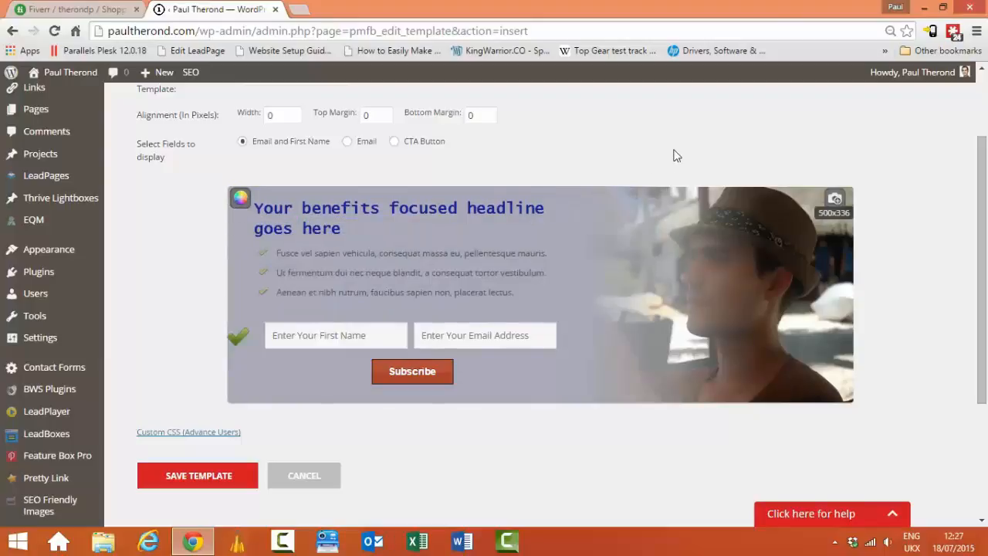
# Step: Recolour the whole feature box headline text to black (#000000)
pyautogui.click(328, 232)
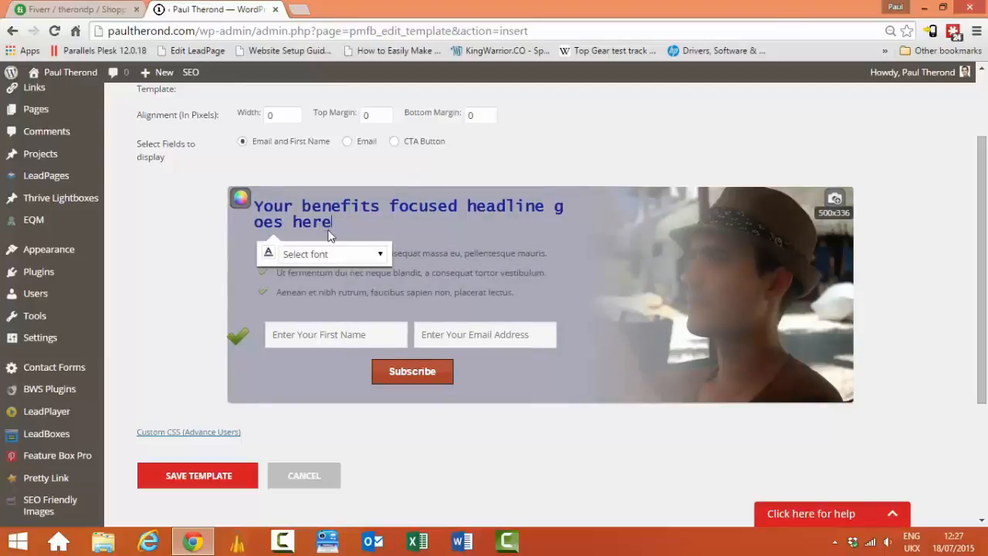
pyautogui.moveTo(336, 221); pyautogui.dragTo(254, 204)
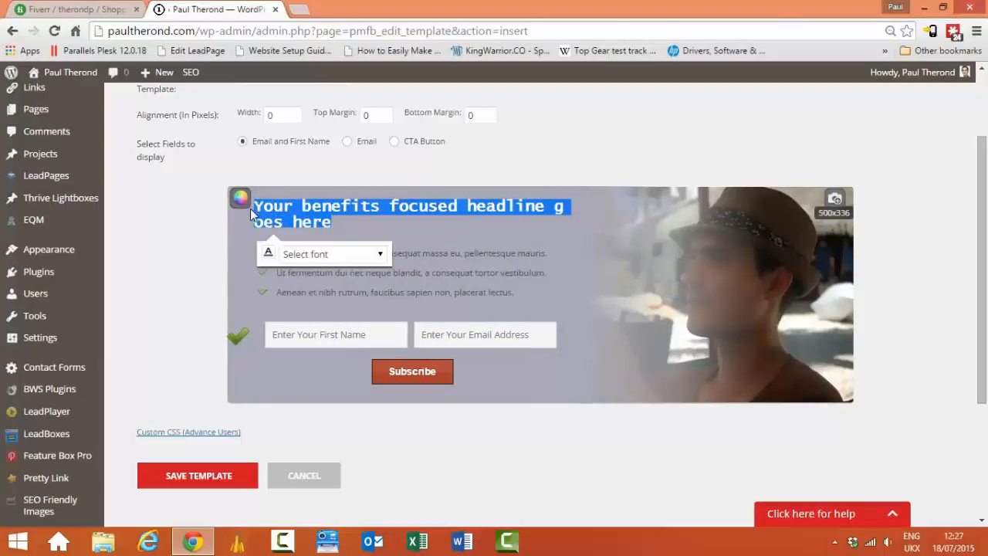
pyautogui.click(268, 253)
pyautogui.click(362, 362)
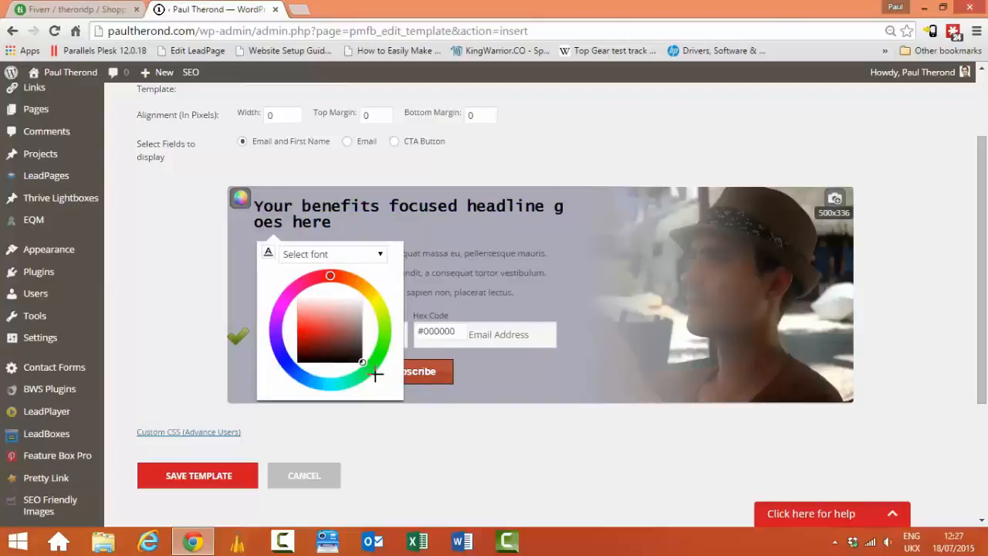
pyautogui.click(583, 222)
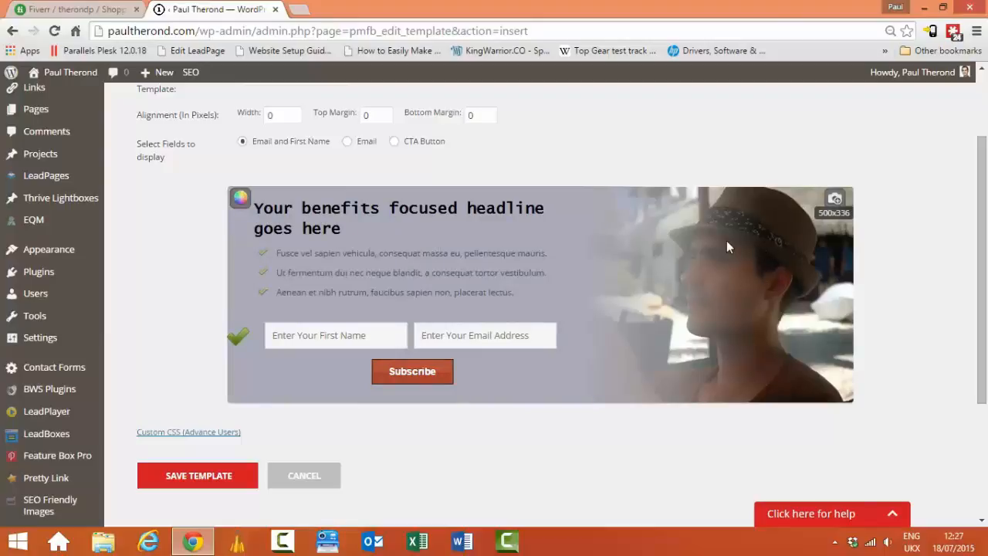
pyautogui.moveTo(981, 219); pyautogui.dragTo(986, 297)
# Step: After the missing email service alert, choose GetResponse in the form's Select Service dropdown
pyautogui.click(223, 337)
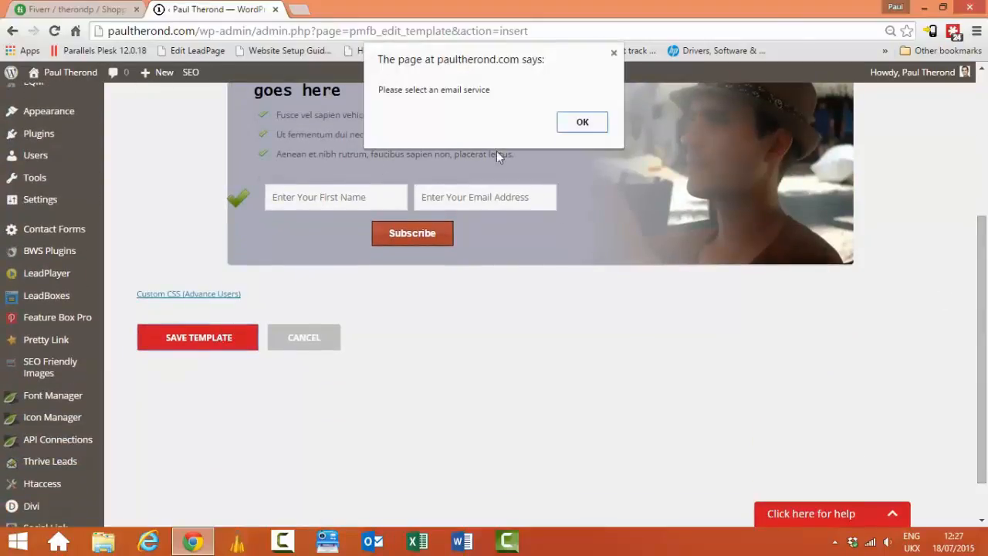
pyautogui.click(582, 121)
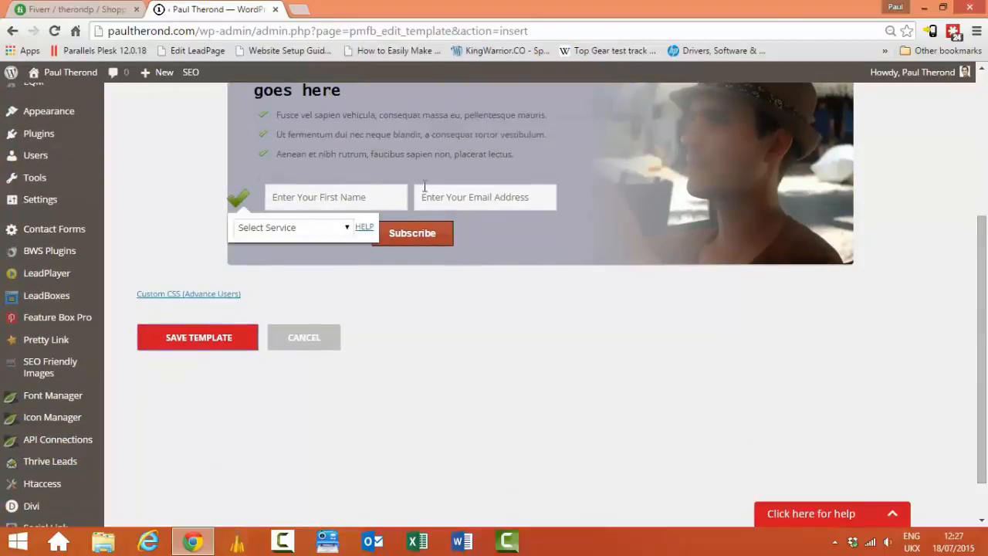
pyautogui.click(327, 227)
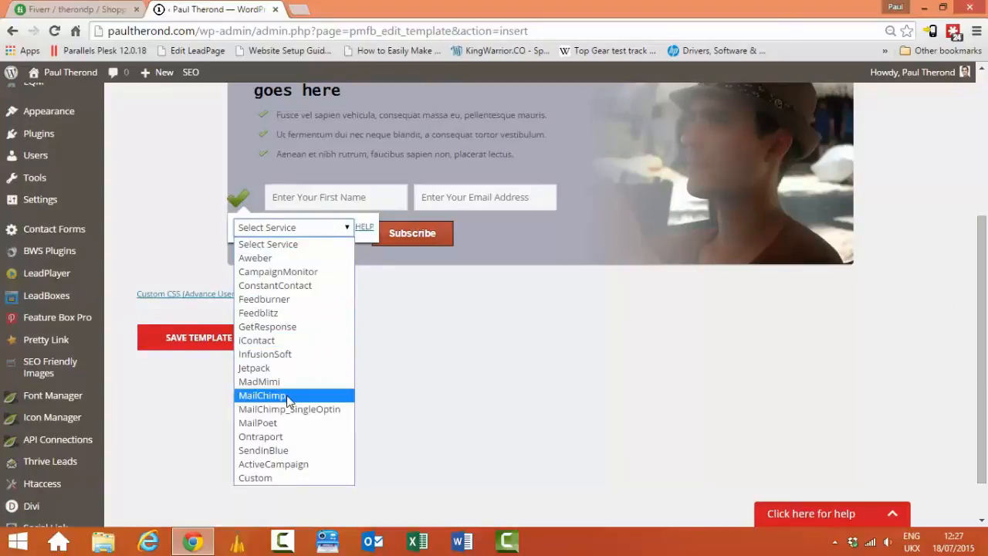
pyautogui.click(269, 327)
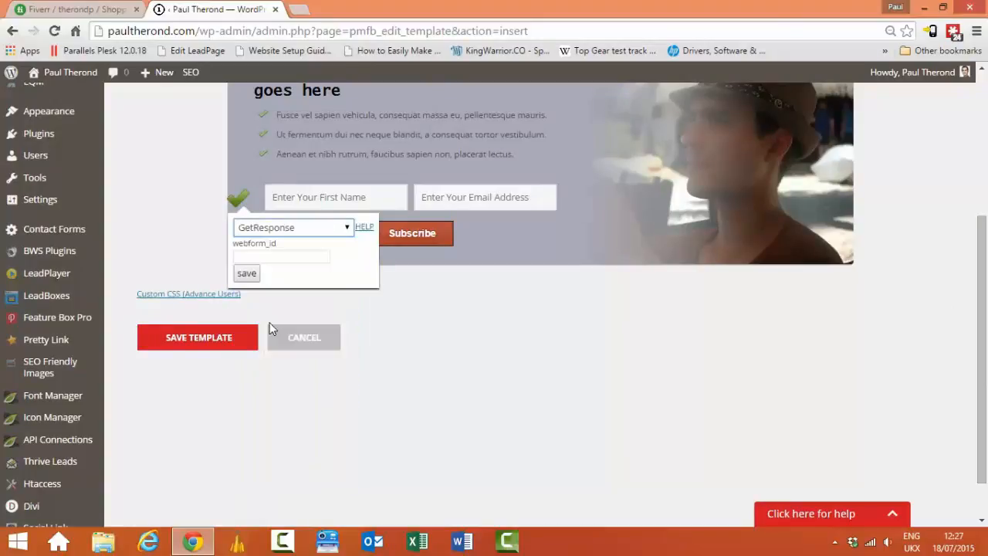
pyautogui.click(260, 255)
pyautogui.click(260, 255)
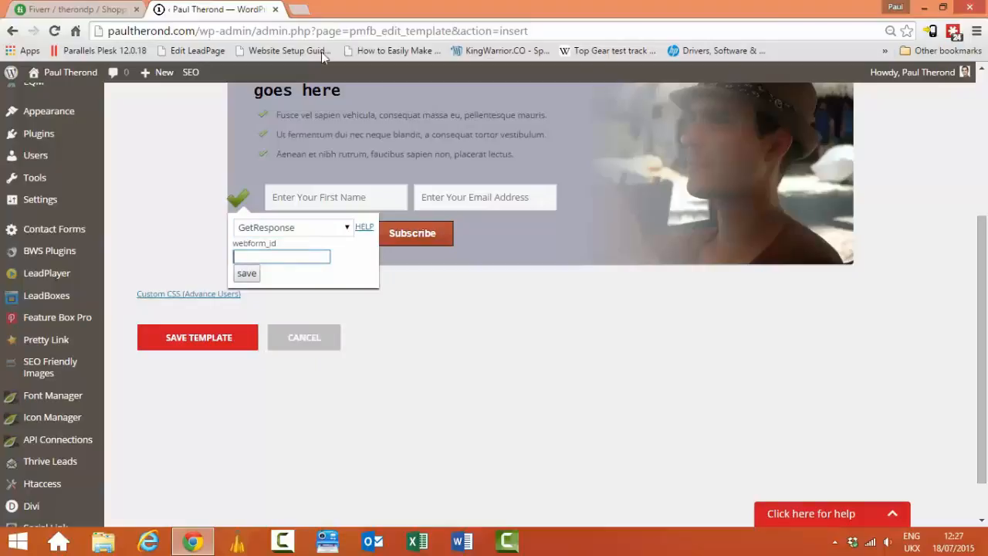
pyautogui.click(301, 10)
# Step: Load getresponse.co.uk, go to its login page and submit the account sign-in
pyautogui.write('getresponse.co.uk')
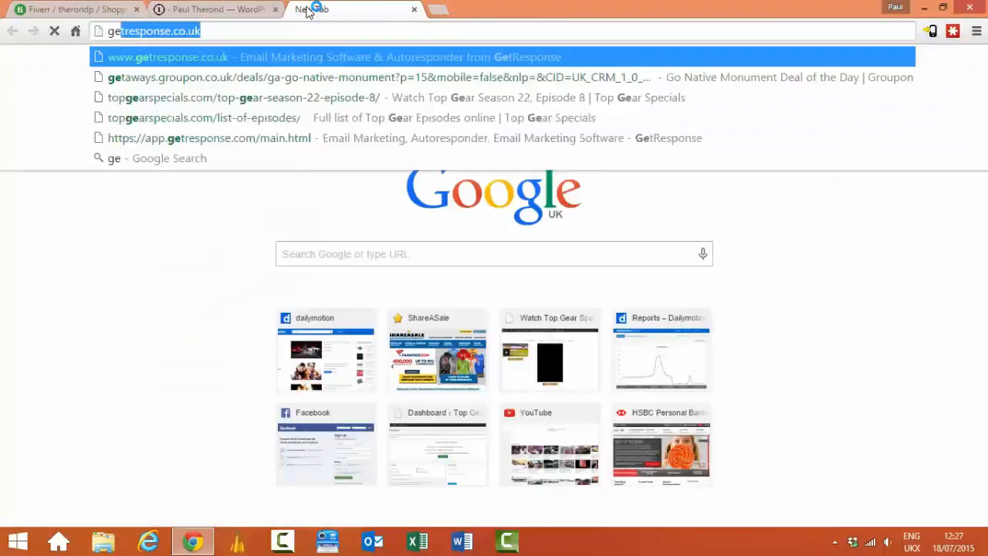
pyautogui.press('Return')
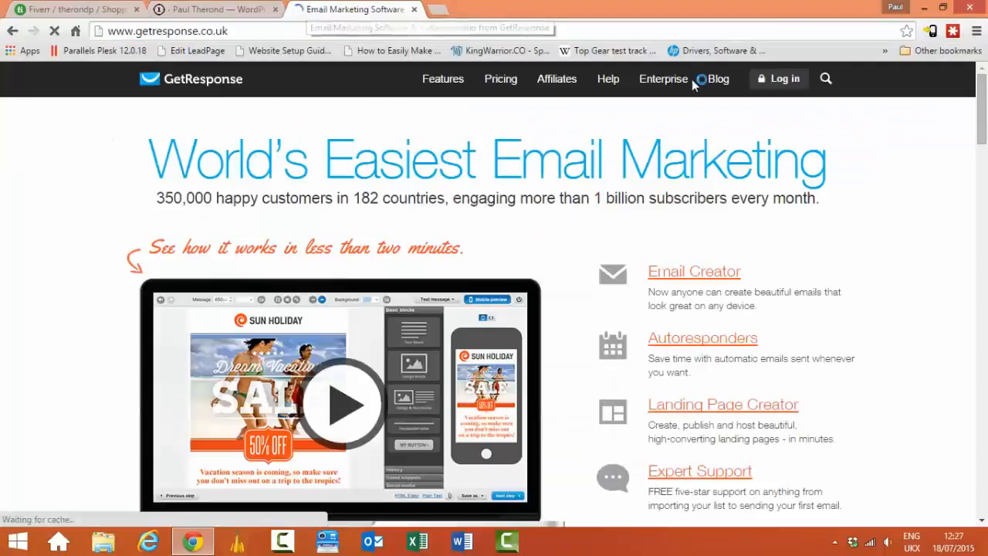
pyautogui.click(794, 83)
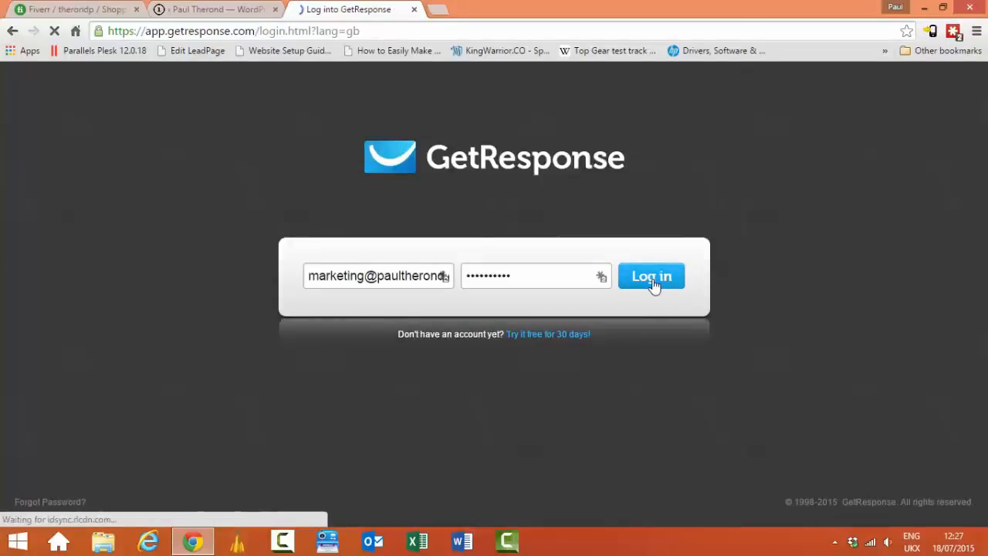
pyautogui.click(210, 9)
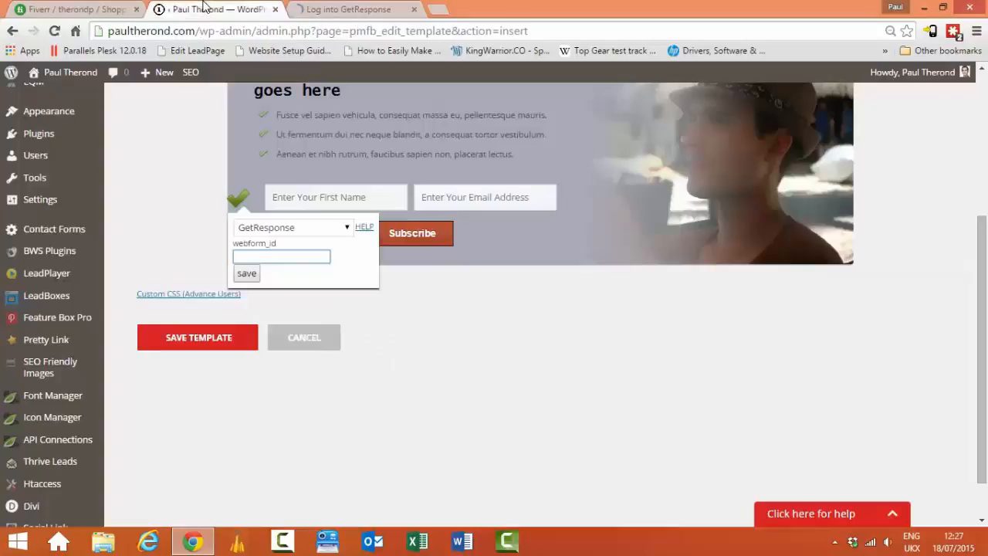
# Step: Close the Select Service popup and scroll back up to the Home page CTA template name
pyautogui.click(456, 356)
pyautogui.moveTo(985, 224); pyautogui.dragTo(984, 83)
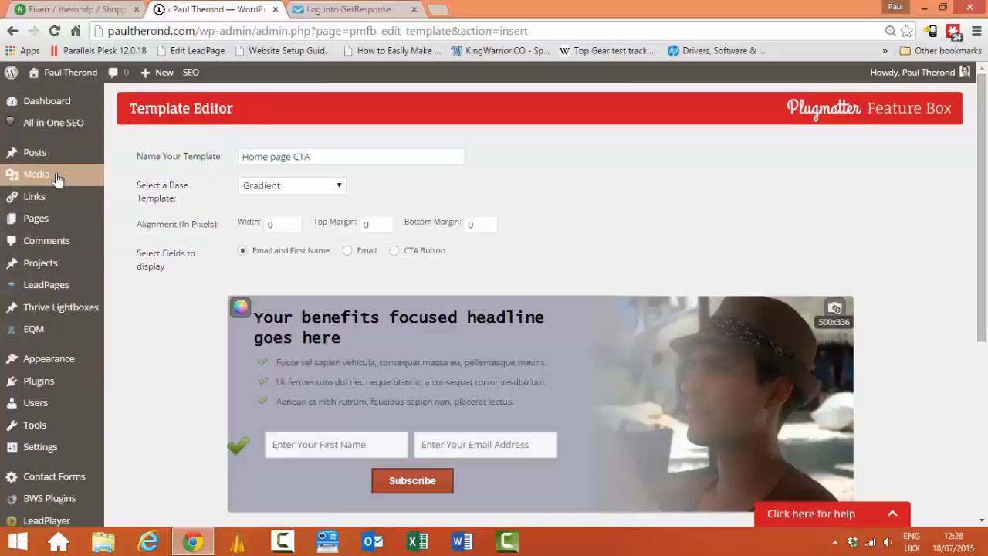
# Step: Go through paultherond.com's Blog to the Longtail Pro Version 3 Review post and edit it
pyautogui.click(437, 10)
pyautogui.write('paul')
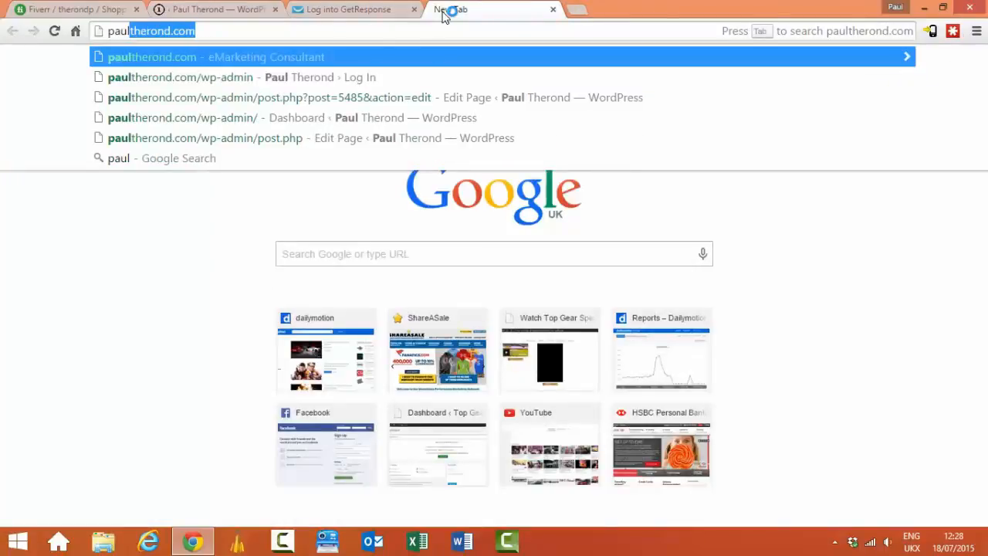
pyautogui.press('Return')
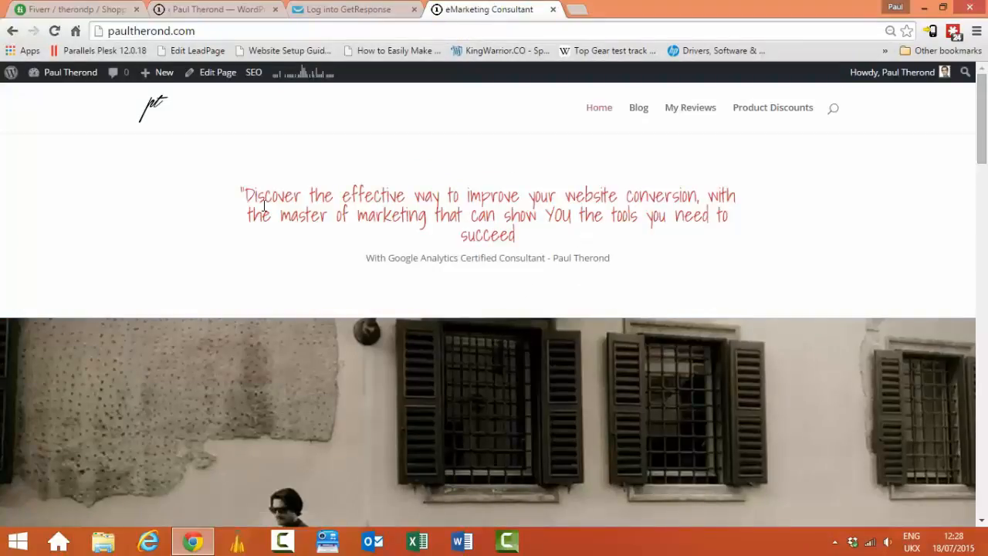
pyautogui.click(642, 112)
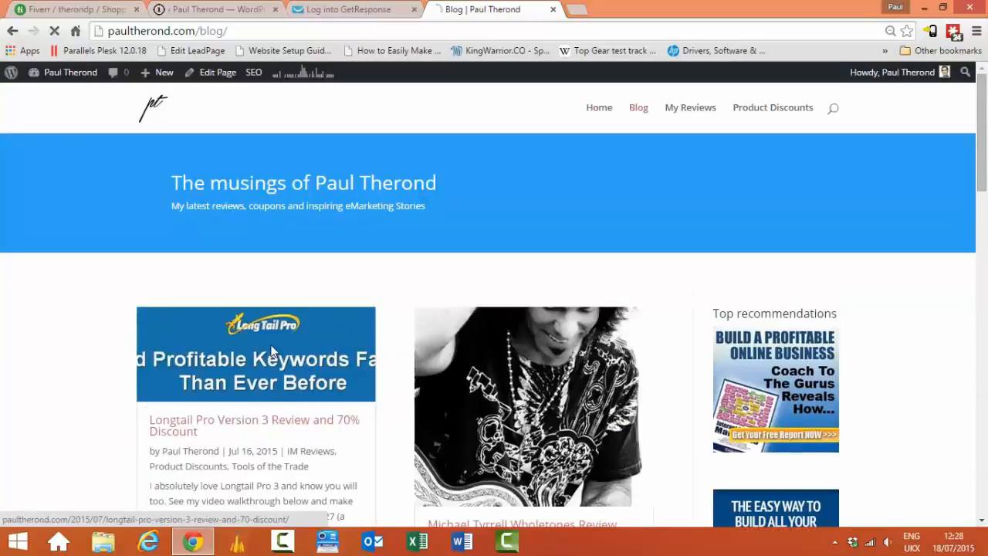
pyautogui.click(271, 351)
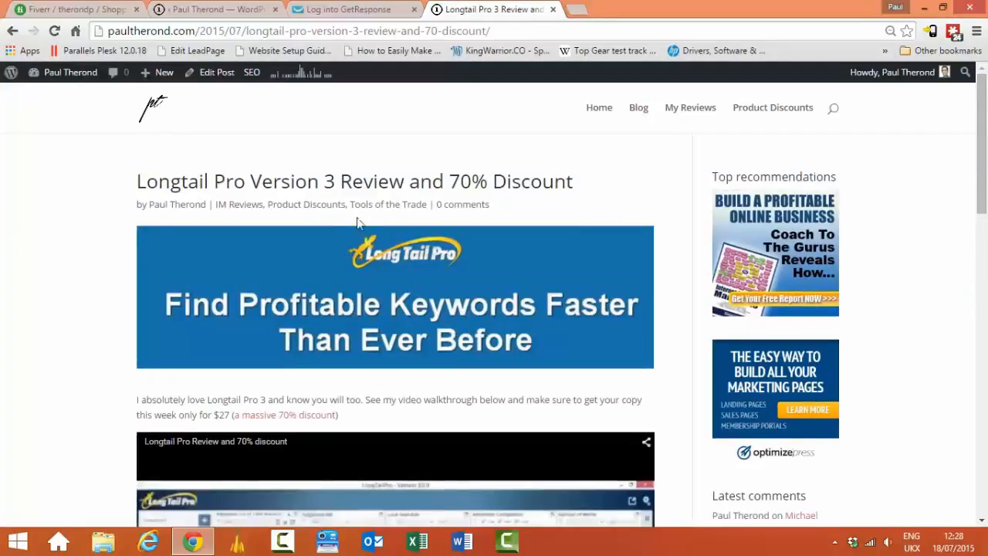
pyautogui.click(215, 77)
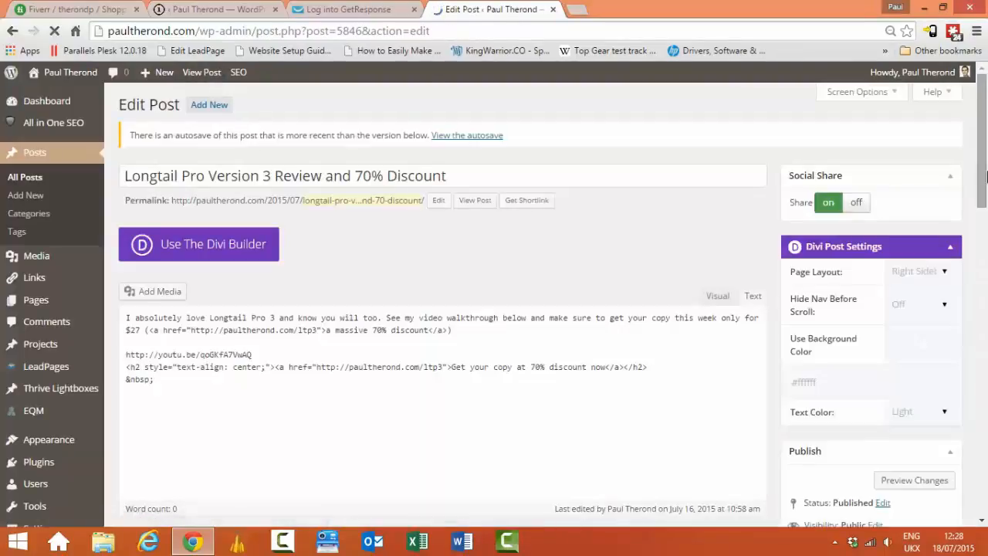
# Step: Assign the 'test' Plugmatter Feature Box template to the post and update it
pyautogui.moveTo(982, 195); pyautogui.dragTo(976, 547)
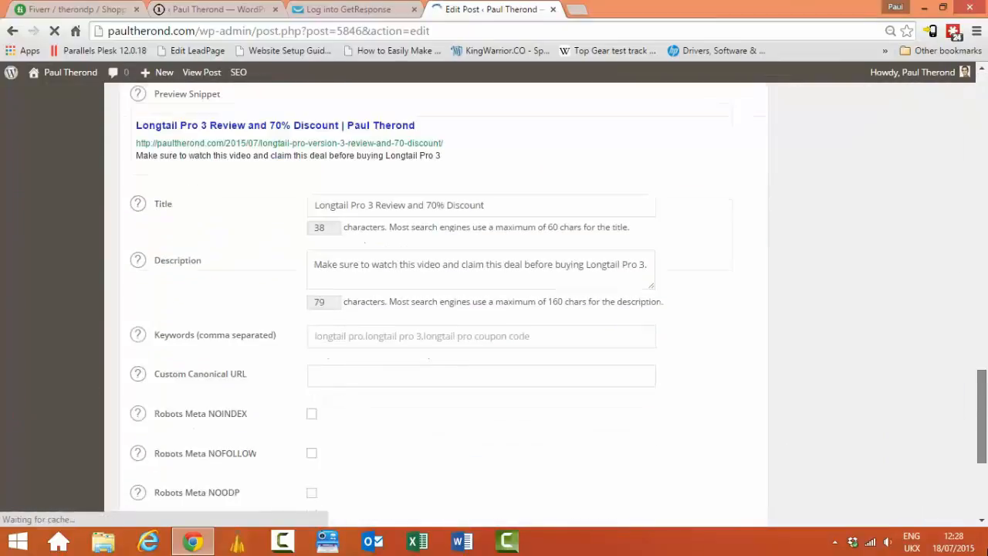
pyautogui.scroll(-4, 468, 288)
pyautogui.scroll(1, 433, 239)
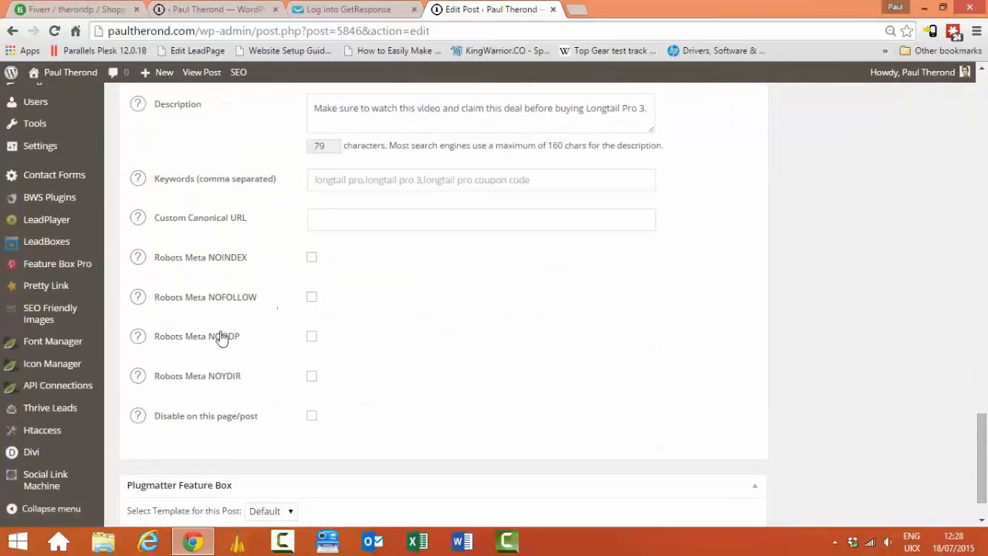
pyautogui.scroll(-1, 986, 364)
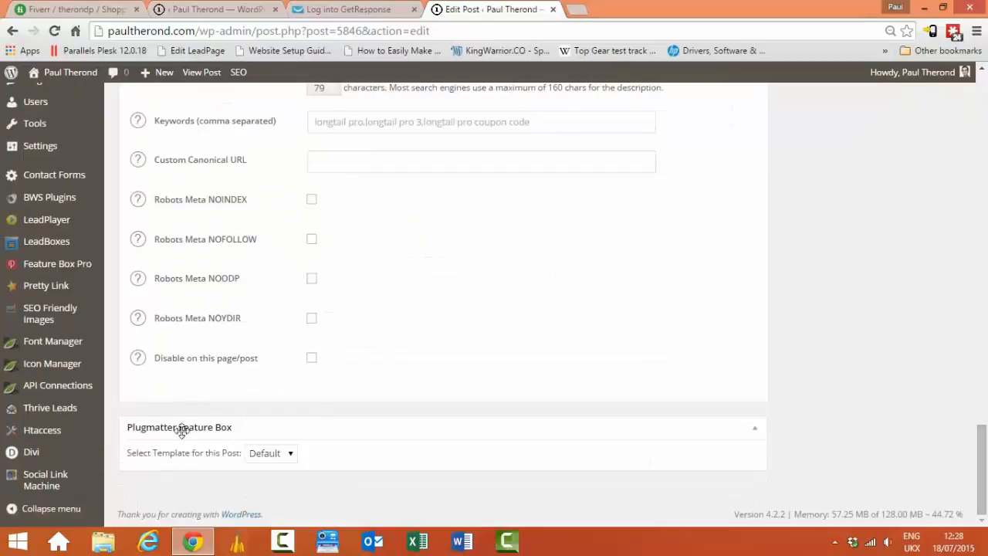
pyautogui.click(286, 457)
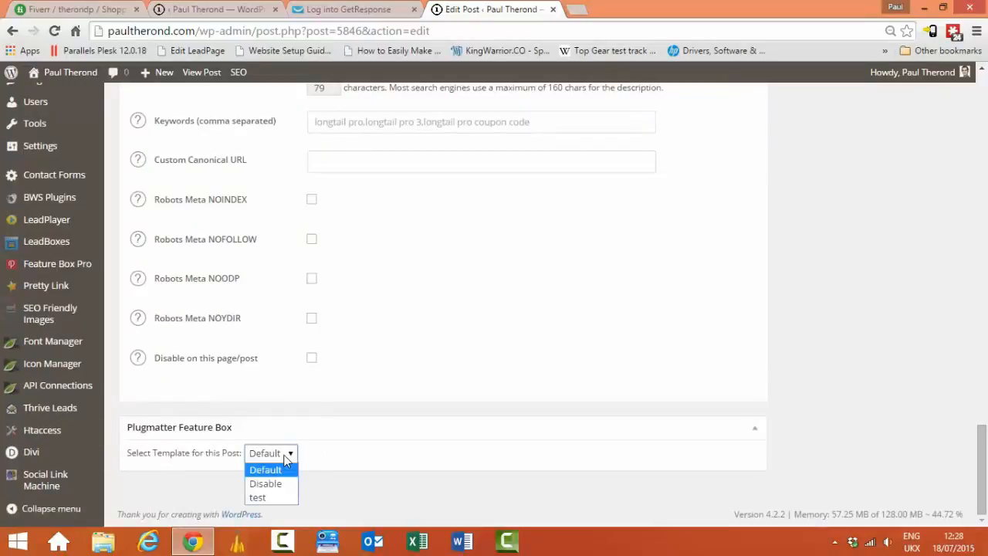
pyautogui.click(261, 499)
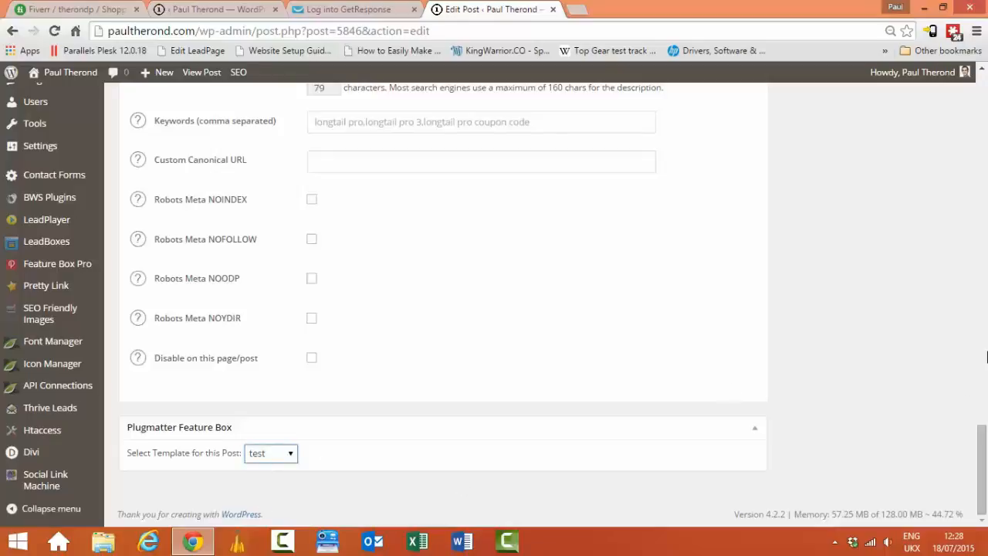
pyautogui.moveTo(982, 457); pyautogui.dragTo(982, 162)
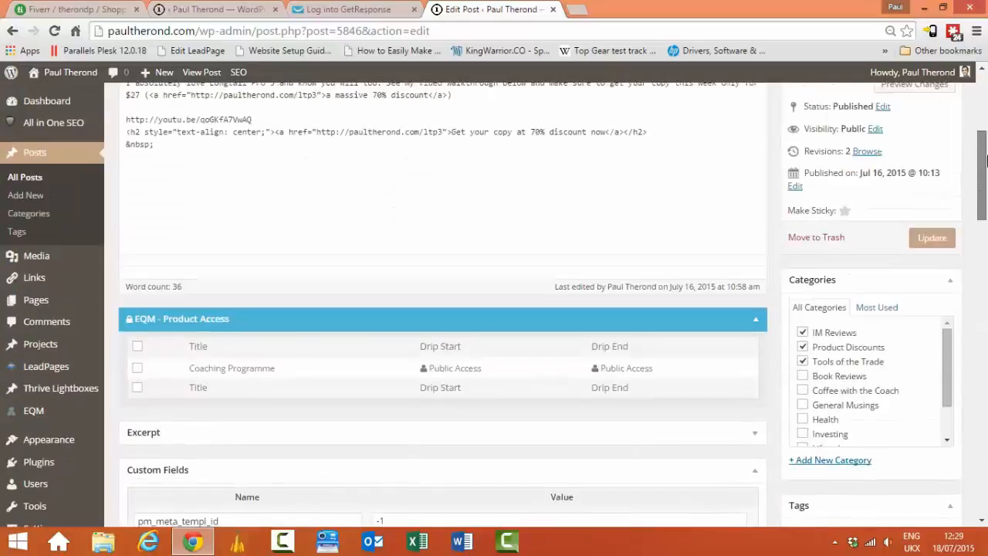
pyautogui.click(948, 238)
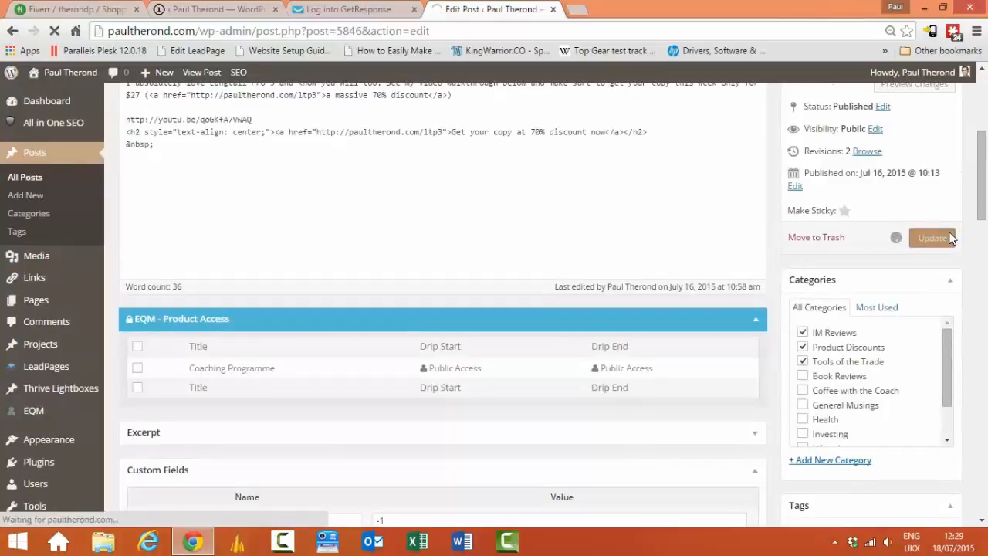
# Step: Close the GetResponse login tab and open the live view of the updated post
pyautogui.click(360, 11)
pyautogui.click(414, 9)
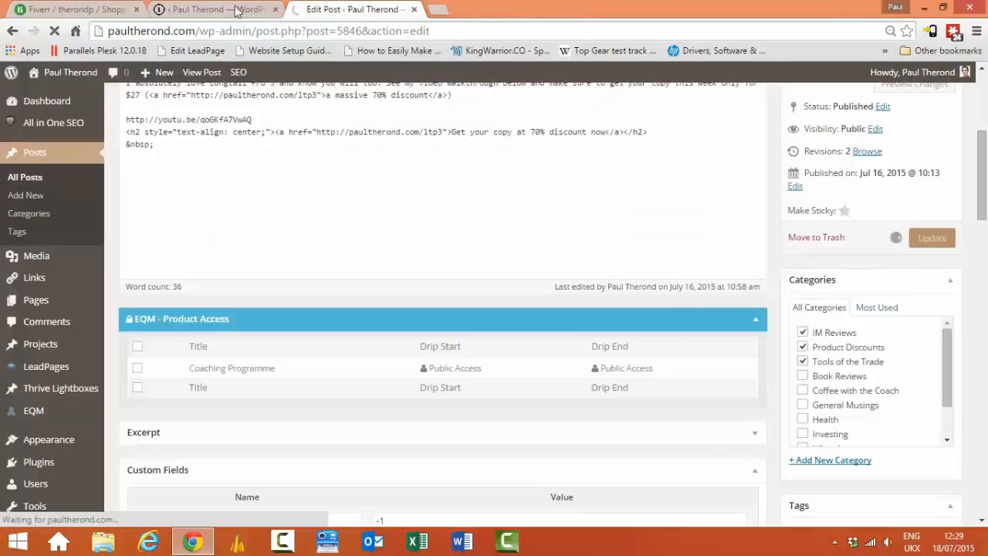
pyautogui.click(231, 9)
pyautogui.click(346, 10)
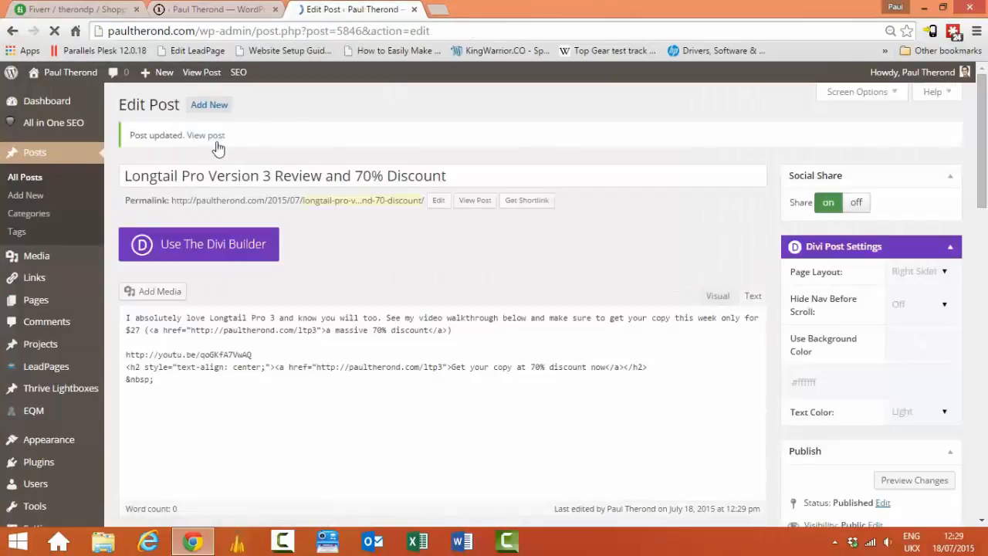
pyautogui.click(207, 138)
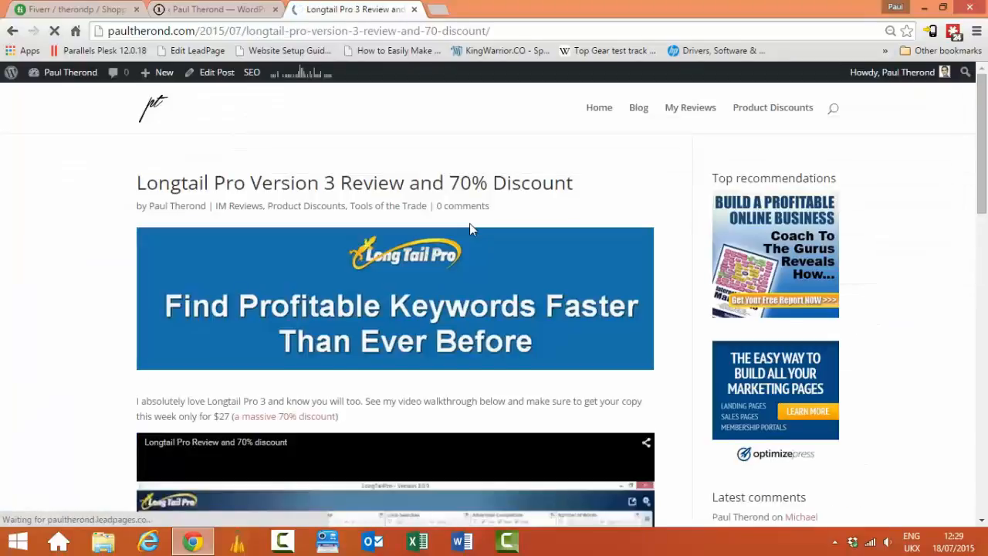
# Step: Scroll the live Longtail Pro post down to the comment form, then return to the template editor
pyautogui.scroll(-4, 468, 228)
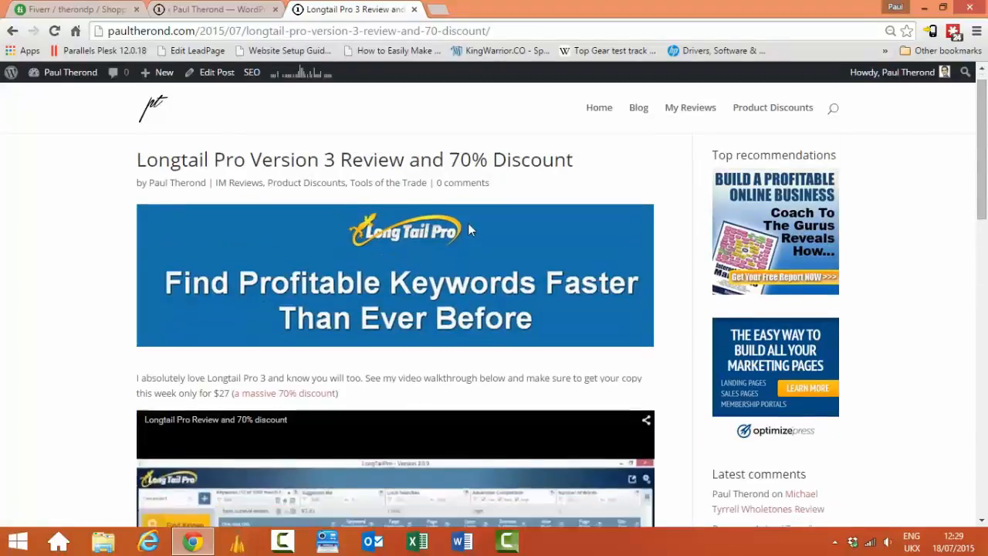
pyautogui.scroll(-10, 453, 233)
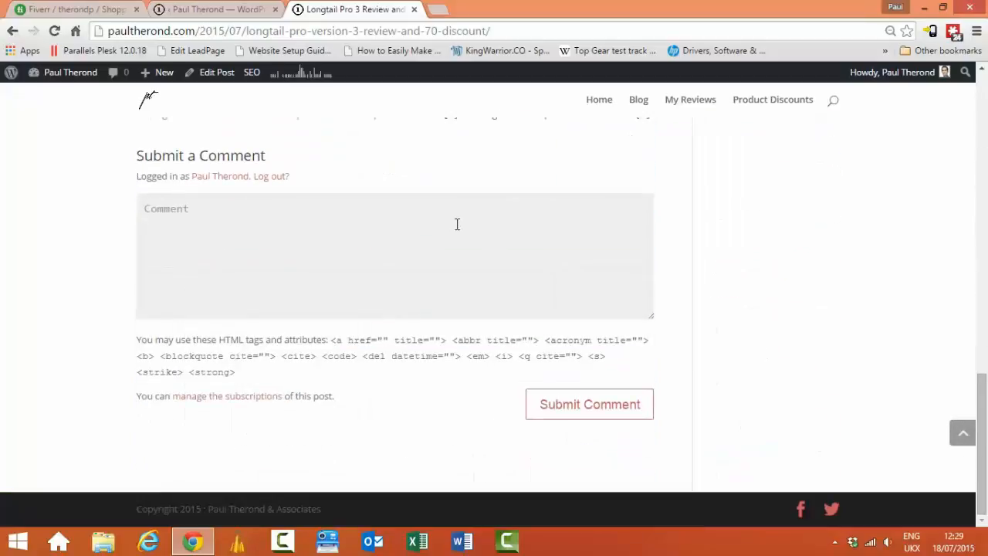
pyautogui.hotkey('ctrl', 'shift', 'Tab')
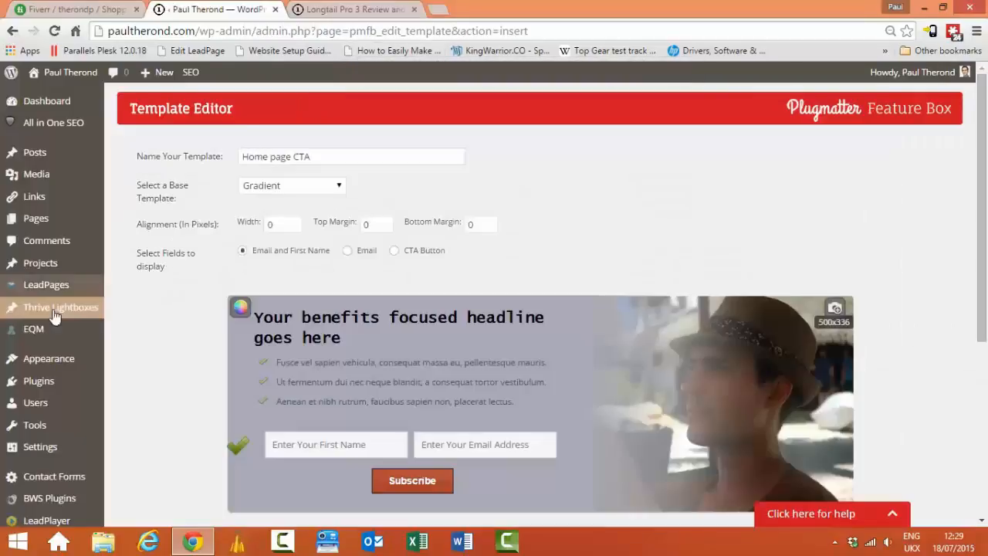
# Step: Switch Enable Feature Box on in Feature Box Pro's General Settings
pyautogui.moveTo(985, 231)
pyautogui.mouseDown()
pyautogui.moveTo(987, 260)
pyautogui.moveTo(985, 233)
pyautogui.mouseUp()
pyautogui.moveTo(54, 368)
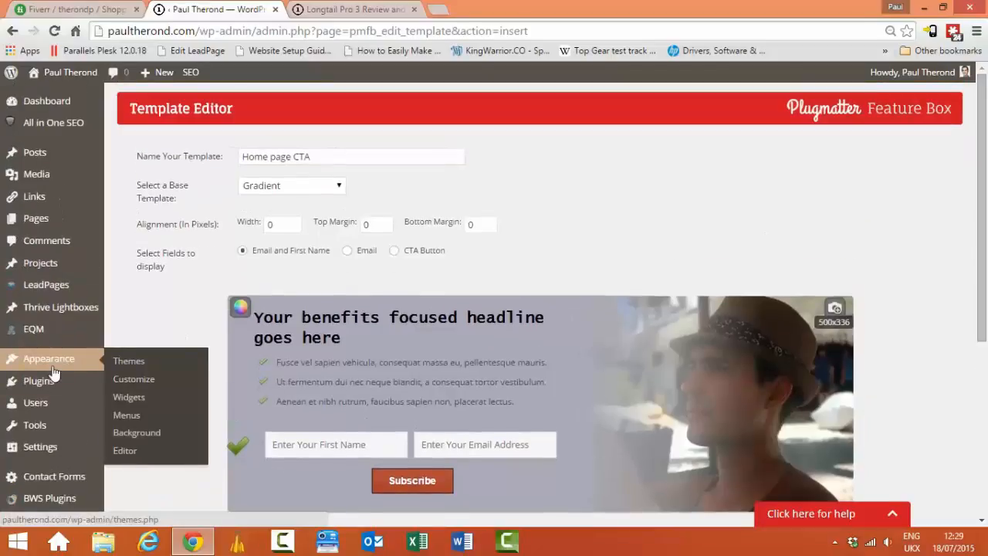
pyautogui.scroll(-2, 46, 324)
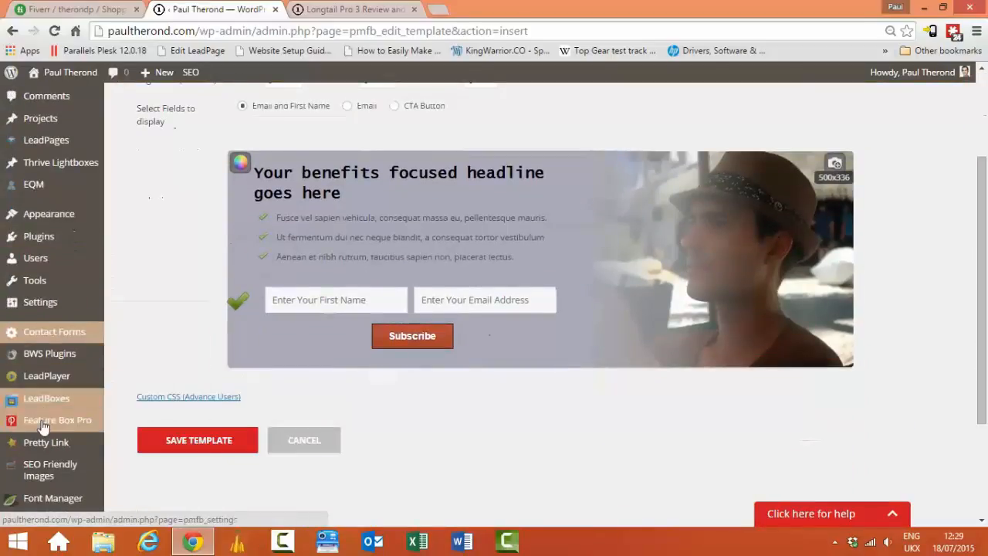
pyautogui.scroll(-2, 46, 425)
pyautogui.moveTo(45, 284)
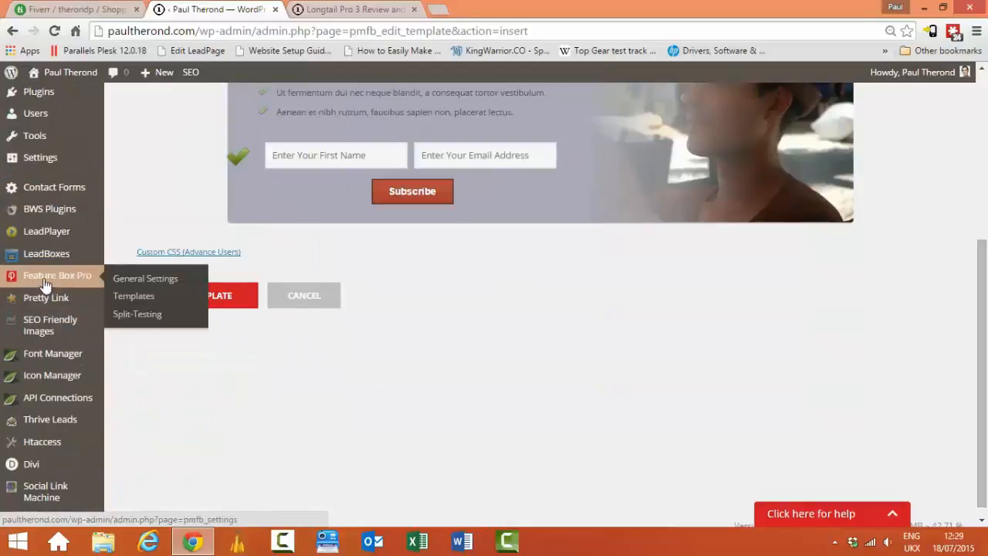
pyautogui.click(157, 283)
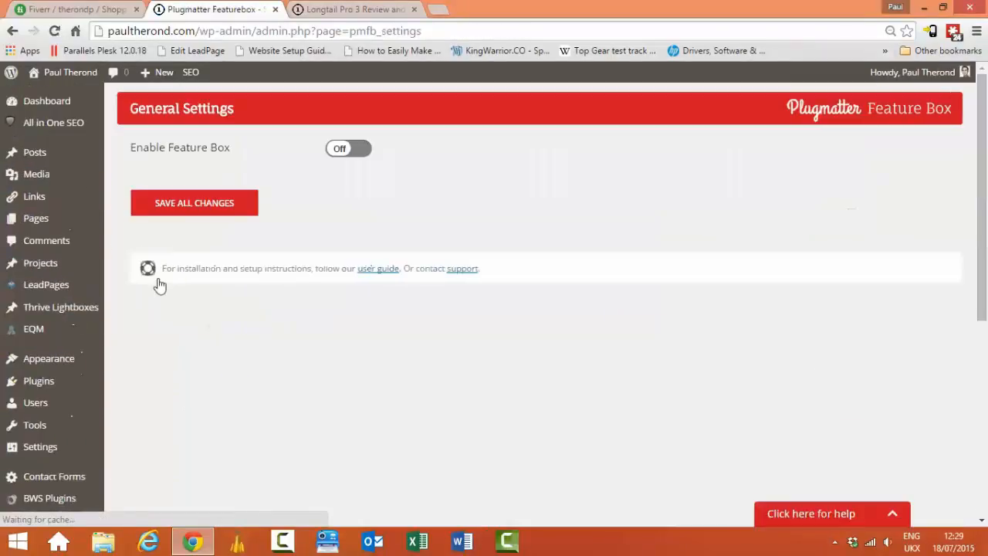
pyautogui.click(333, 148)
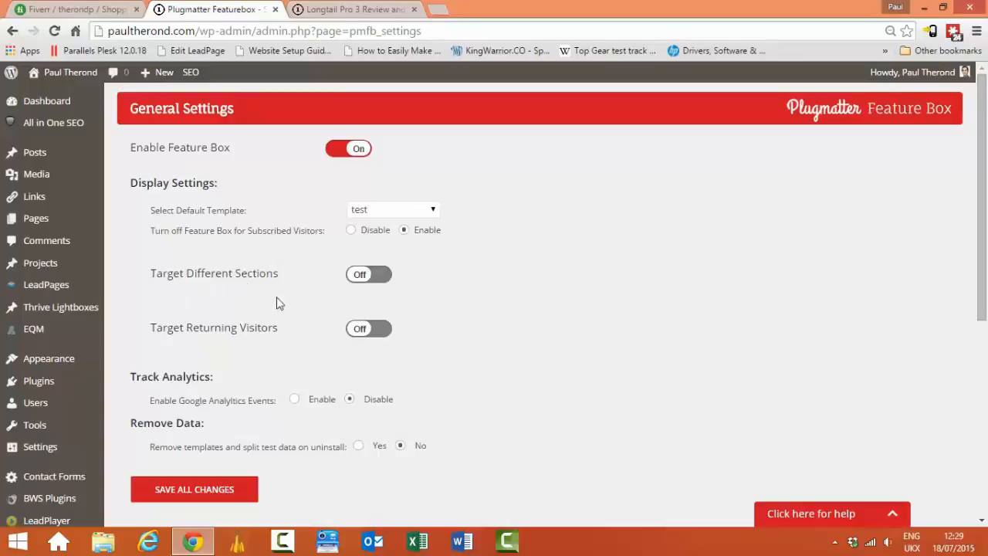
# Step: Save all Feature Box settings and return to the Longtail Pro post tab
pyautogui.scroll(-1, 680, 277)
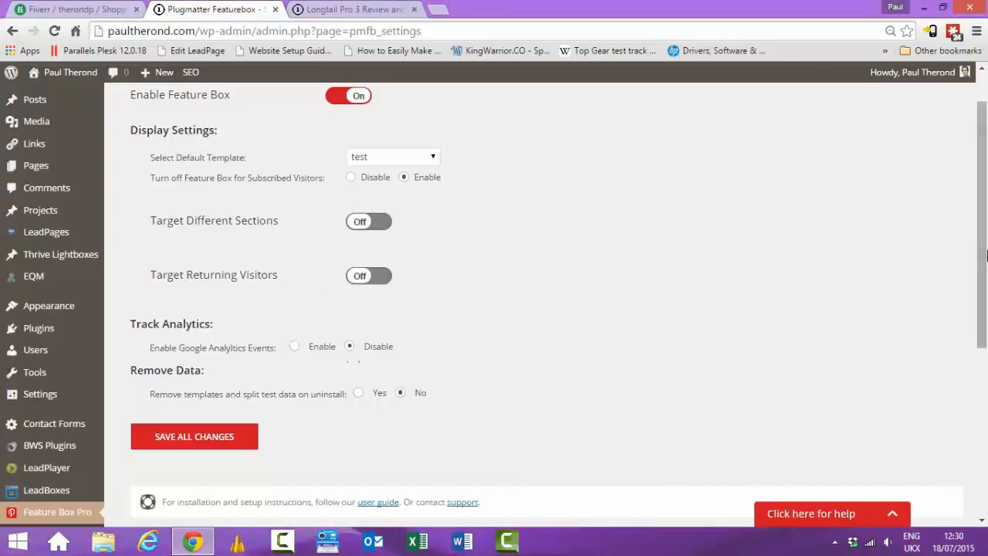
pyautogui.moveTo(985, 259); pyautogui.dragTo(987, 309)
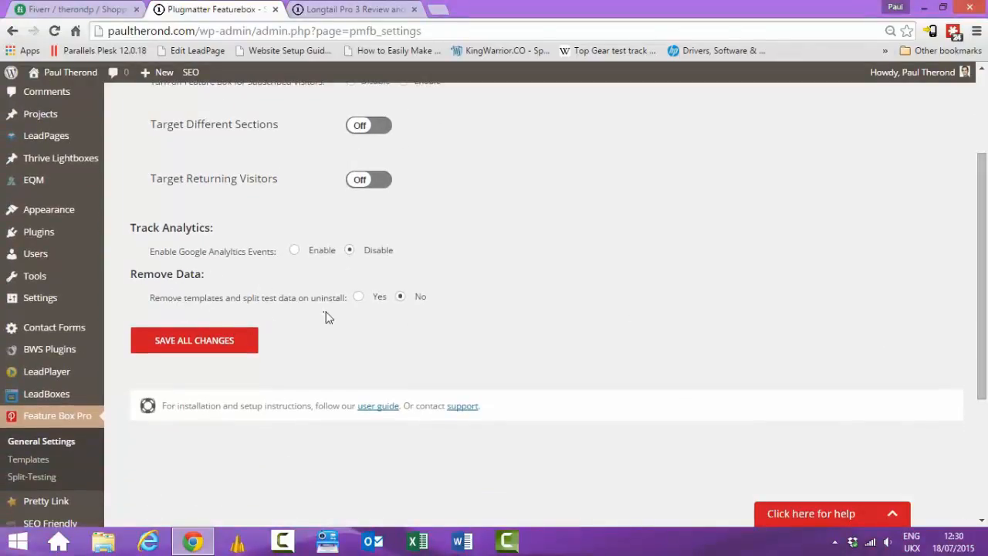
pyautogui.click(196, 344)
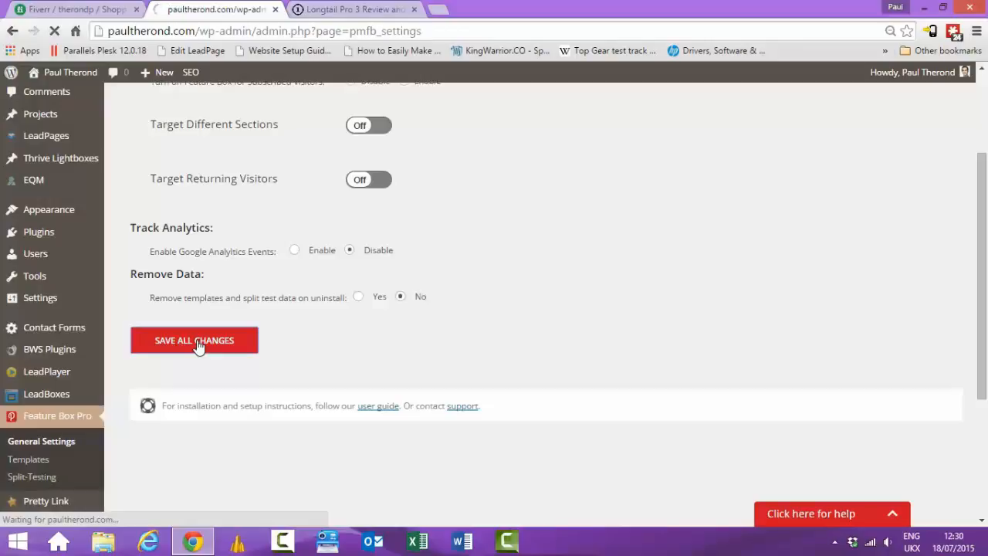
pyautogui.click(359, 10)
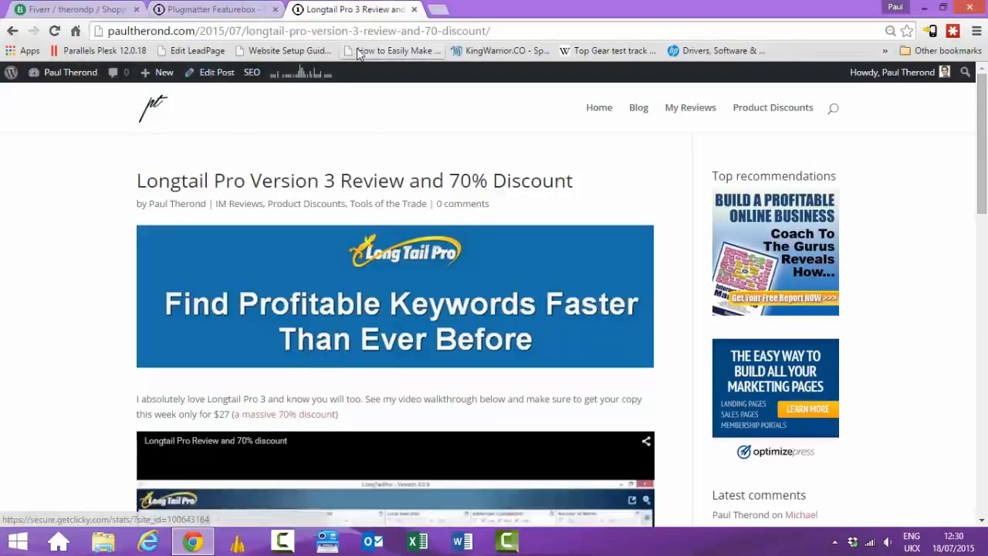
# Step: Reload the Longtail Pro post so the new feature box subscribe bar shows
pyautogui.click(54, 31)
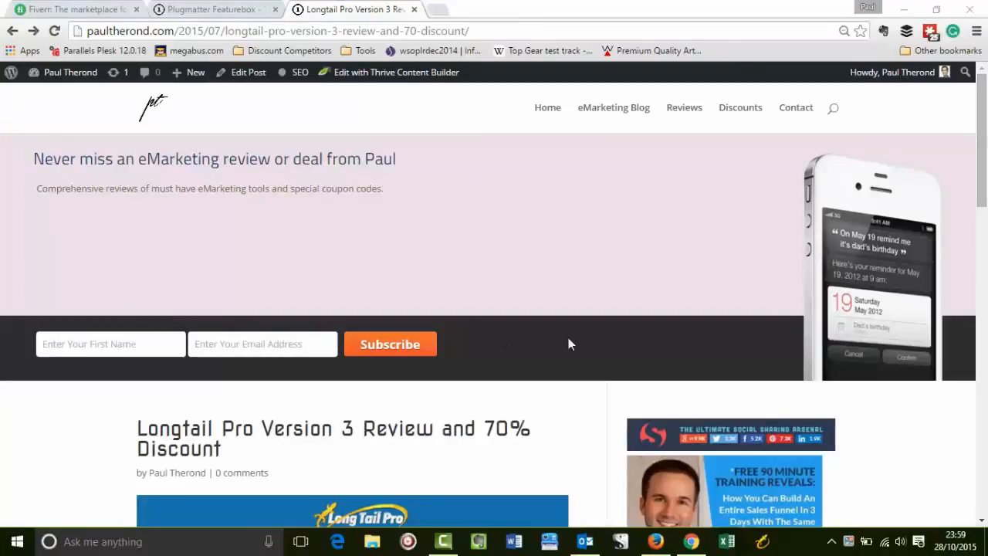
pyautogui.scroll(-3, 656, 309)
pyautogui.scroll(3, 739, 224)
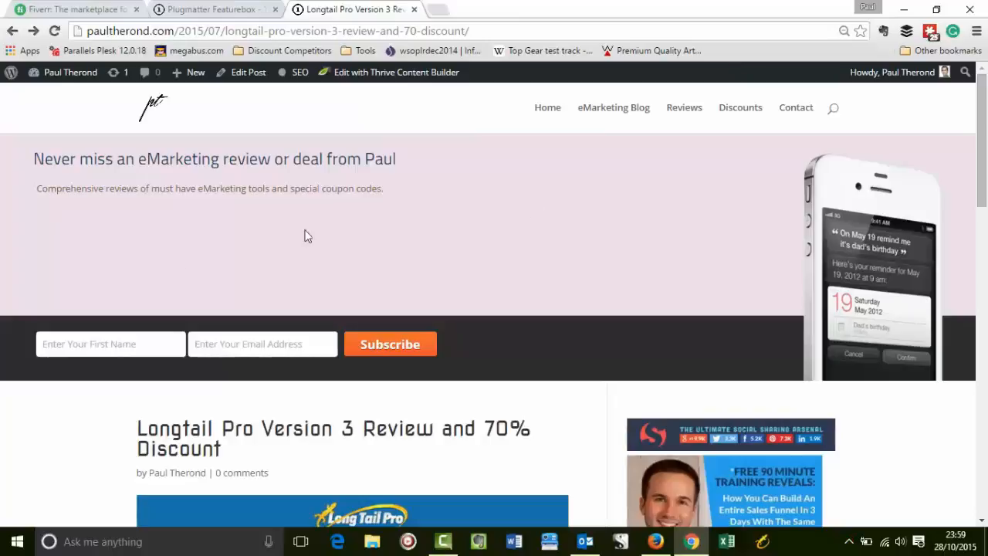
# Step: Fill in a first name and e-mail address in the feature box form and subscribe
pyautogui.click(97, 344)
pyautogui.write('Pau')
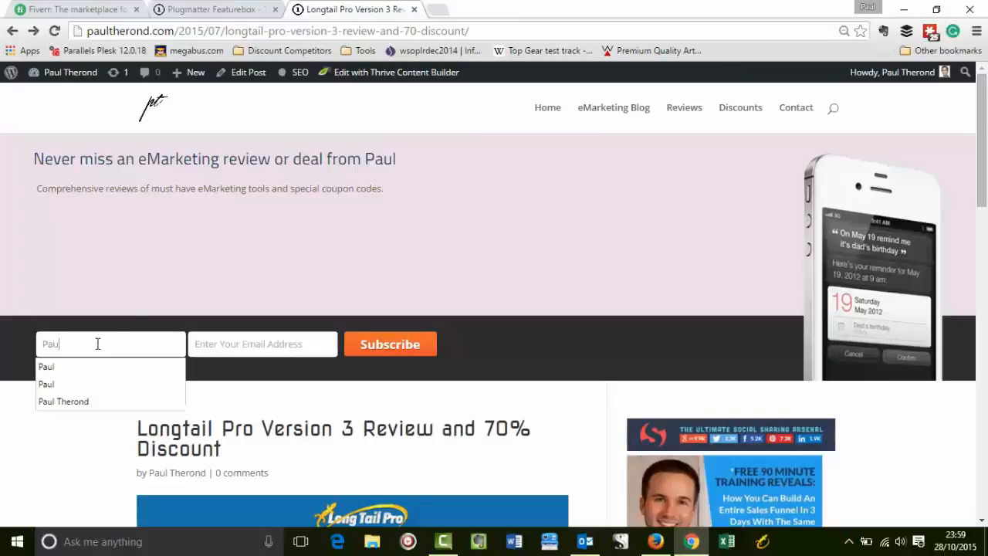
pyautogui.press('Escape')
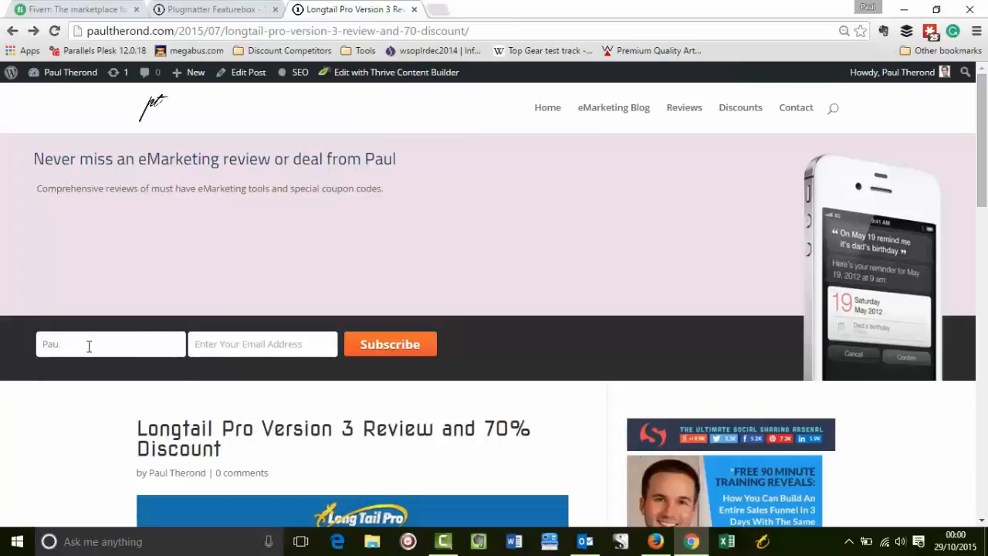
pyautogui.write('l')
pyautogui.press('Tab')
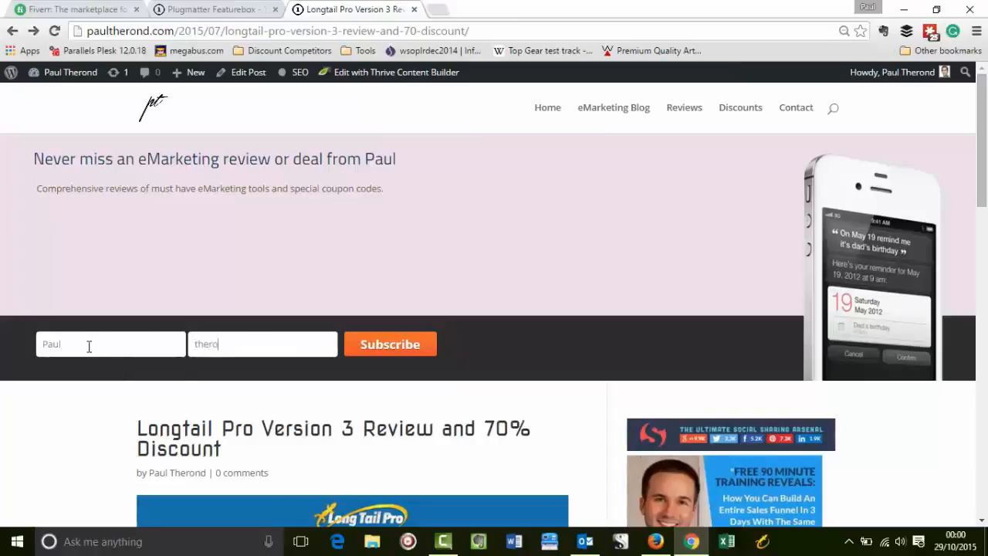
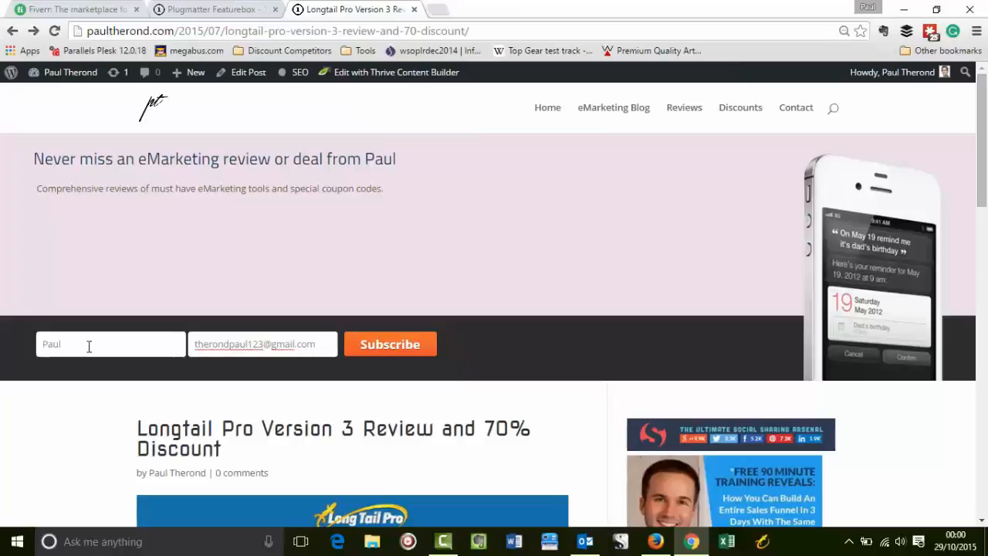
pyautogui.click(403, 342)
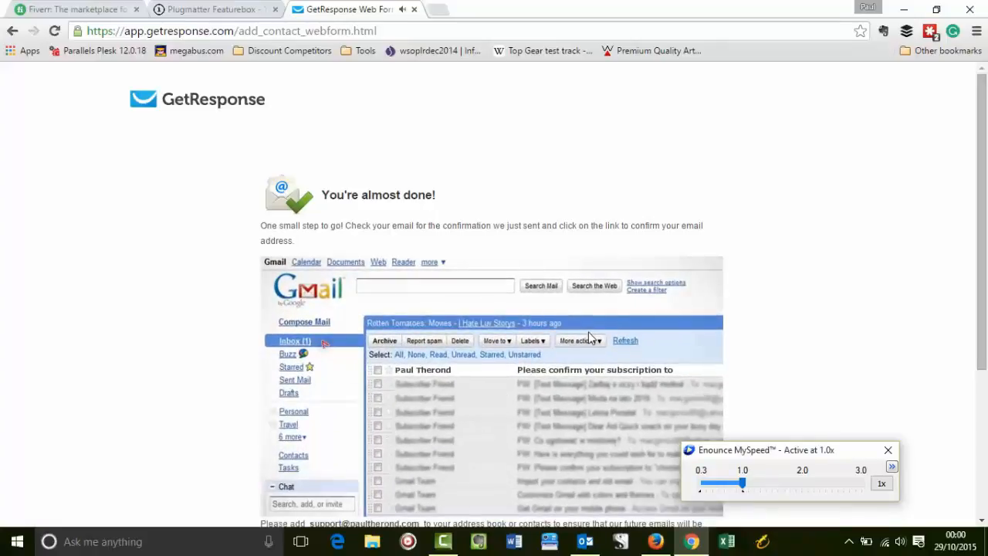
# Step: Mute the confirmation video, close the Enounce MySpeed window, and go back to the Longtail Pro post
pyautogui.press('XF86AudioMute')
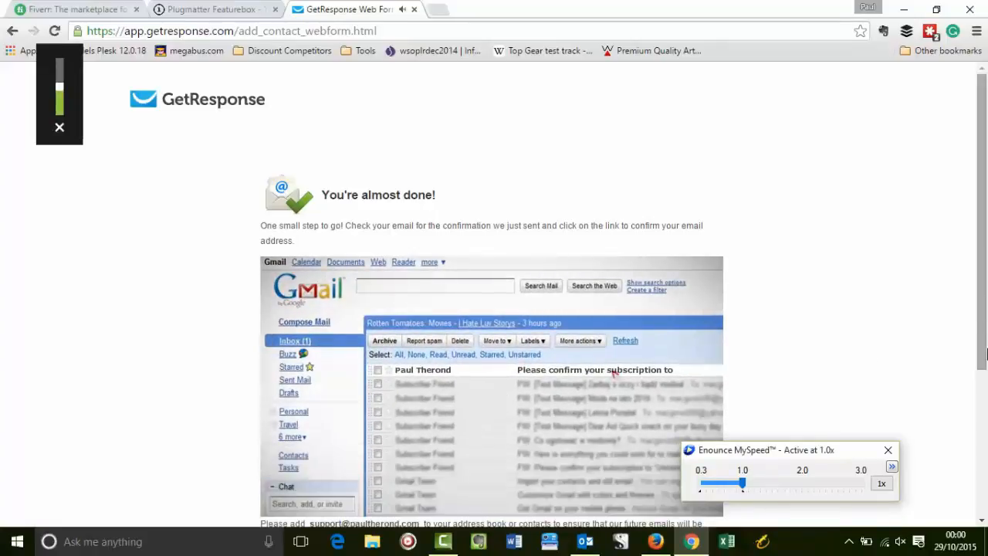
pyautogui.click(888, 450)
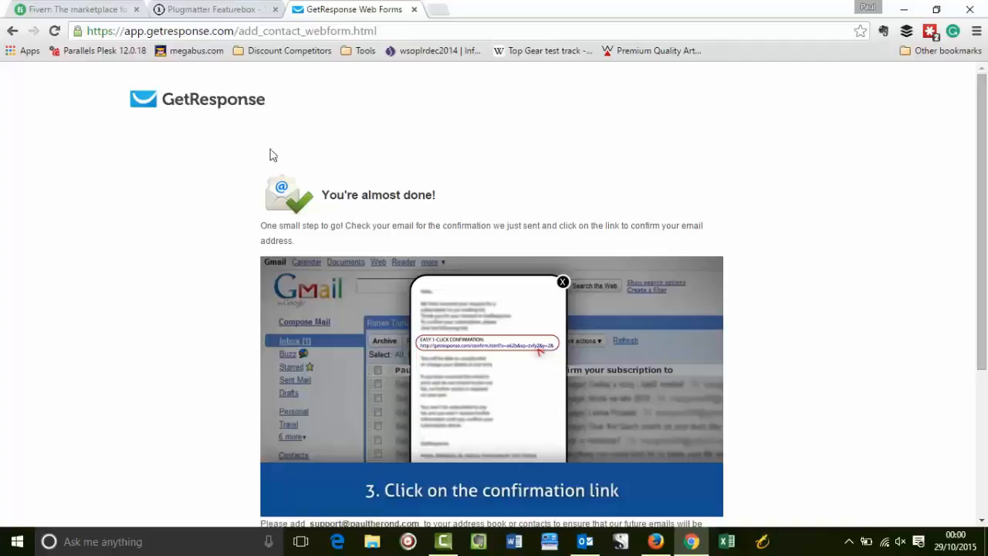
pyautogui.click(13, 33)
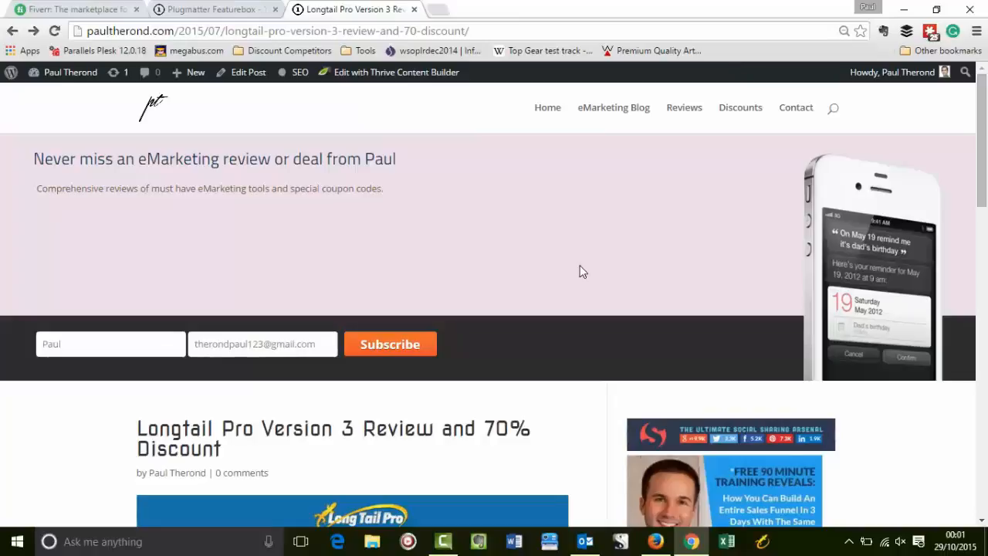
pyautogui.click(849, 541)
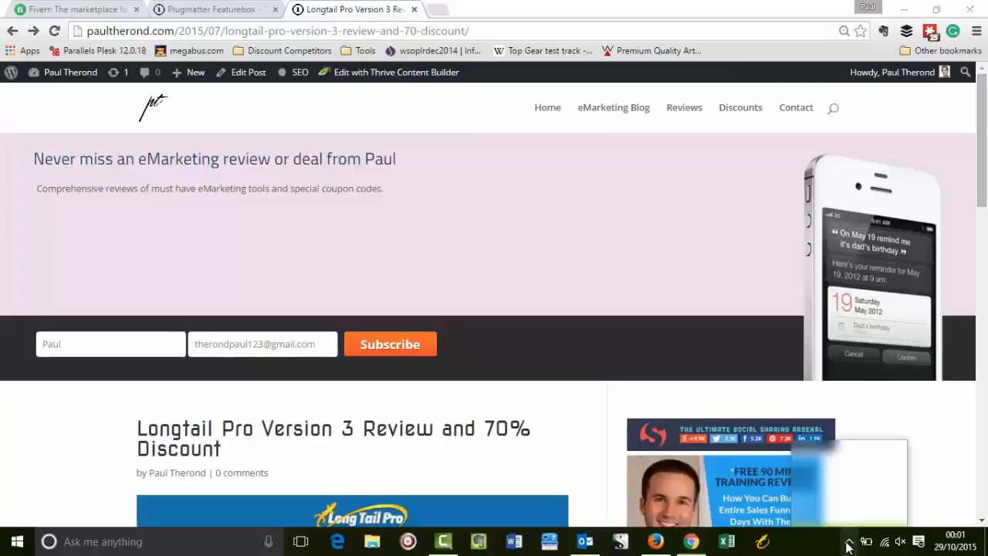